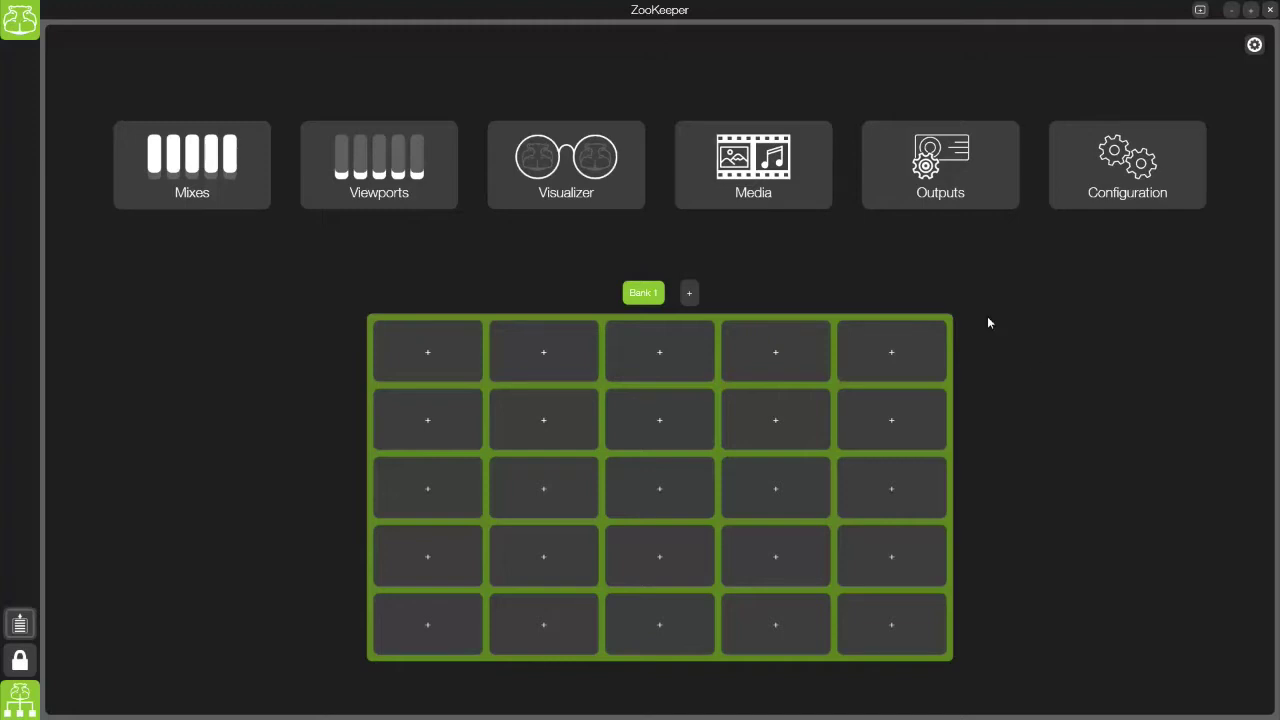
- Open the Media library from the ZooKeeper home screen
{"action": "left_click", "coordinate": [767, 160]}
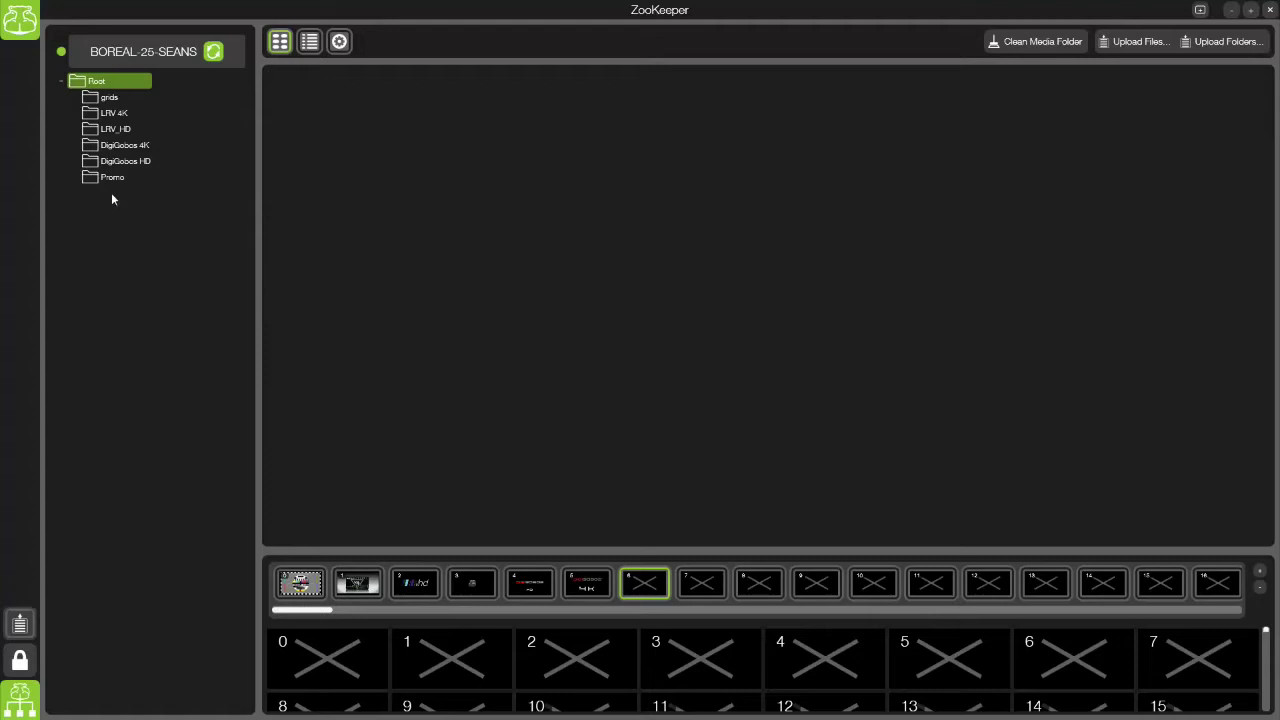
- Browse the grids, LRV 4K, LRV_HD and DigiGobos 4K folders, ending on the LRV_HD clips
{"action": "left_click", "coordinate": [91, 100]}
{"action": "left_click", "coordinate": [100, 115]}
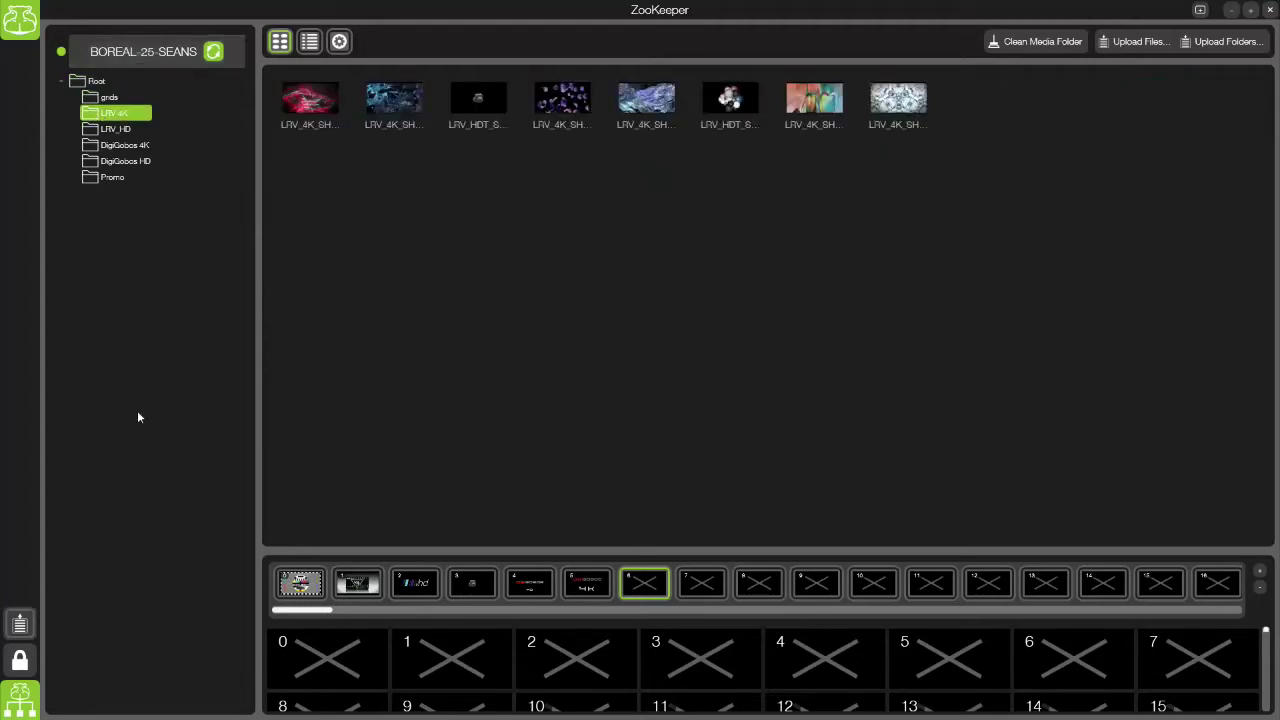
{"action": "left_click", "coordinate": [100, 130]}
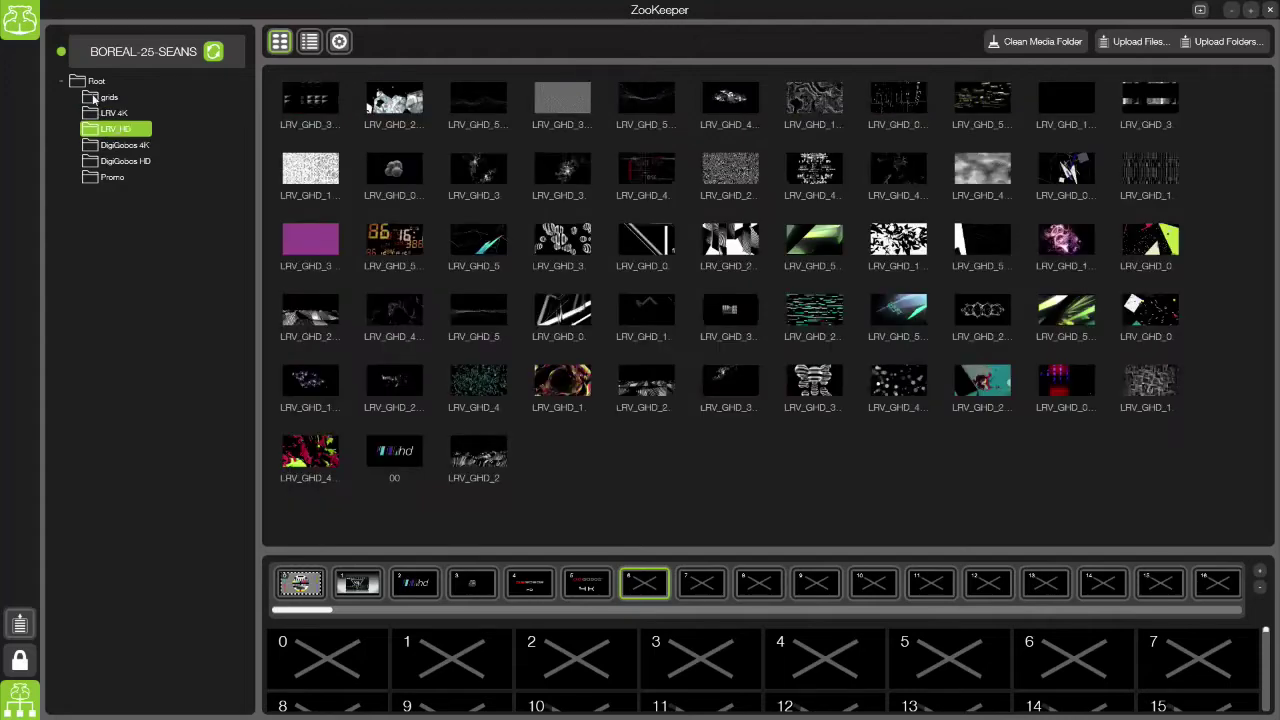
{"action": "left_click", "coordinate": [96, 100]}
{"action": "left_click", "coordinate": [95, 115]}
{"action": "left_click", "coordinate": [97, 130]}
{"action": "left_click", "coordinate": [128, 150]}
{"action": "left_click", "coordinate": [120, 132]}
- Select seven LRV_HD clips and map them into empty bank slot 6
{"action": "left_click", "coordinate": [402, 104]}
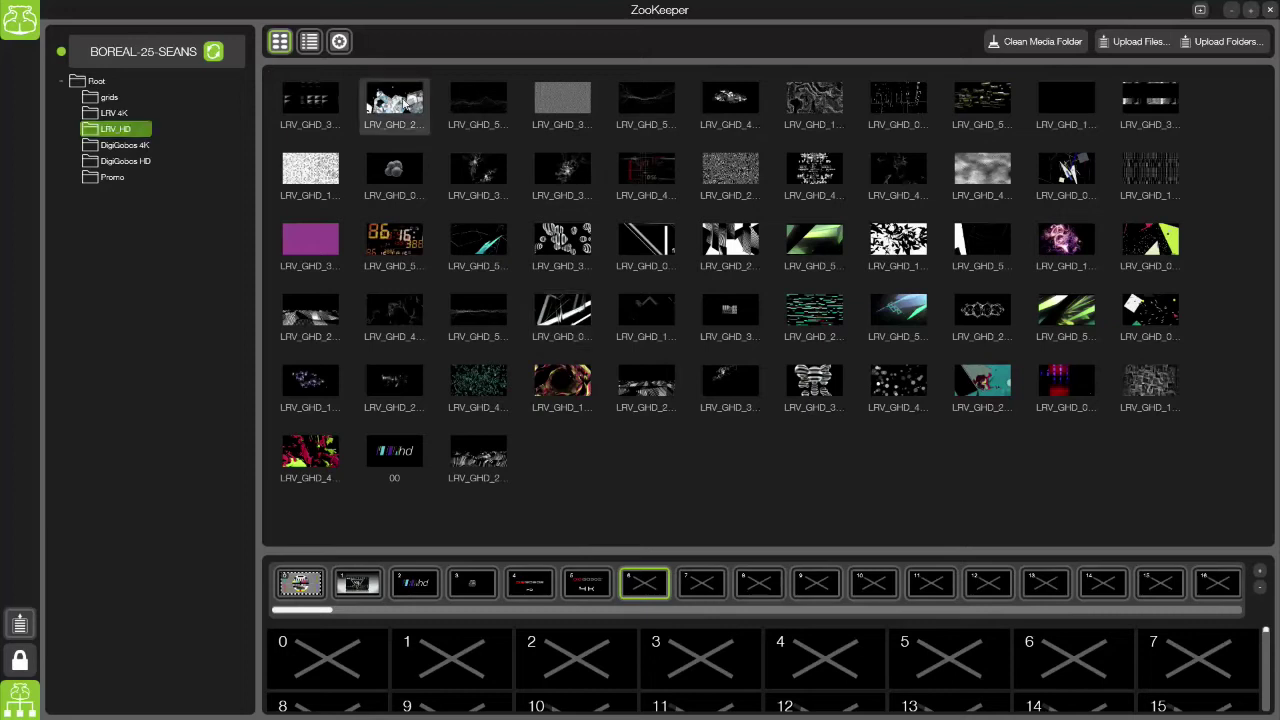
{"action": "left_click", "coordinate": [476, 167], "text": "ctrl"}
{"action": "left_click", "coordinate": [564, 178], "text": "ctrl"}
{"action": "left_click", "coordinate": [638, 242], "text": "ctrl"}
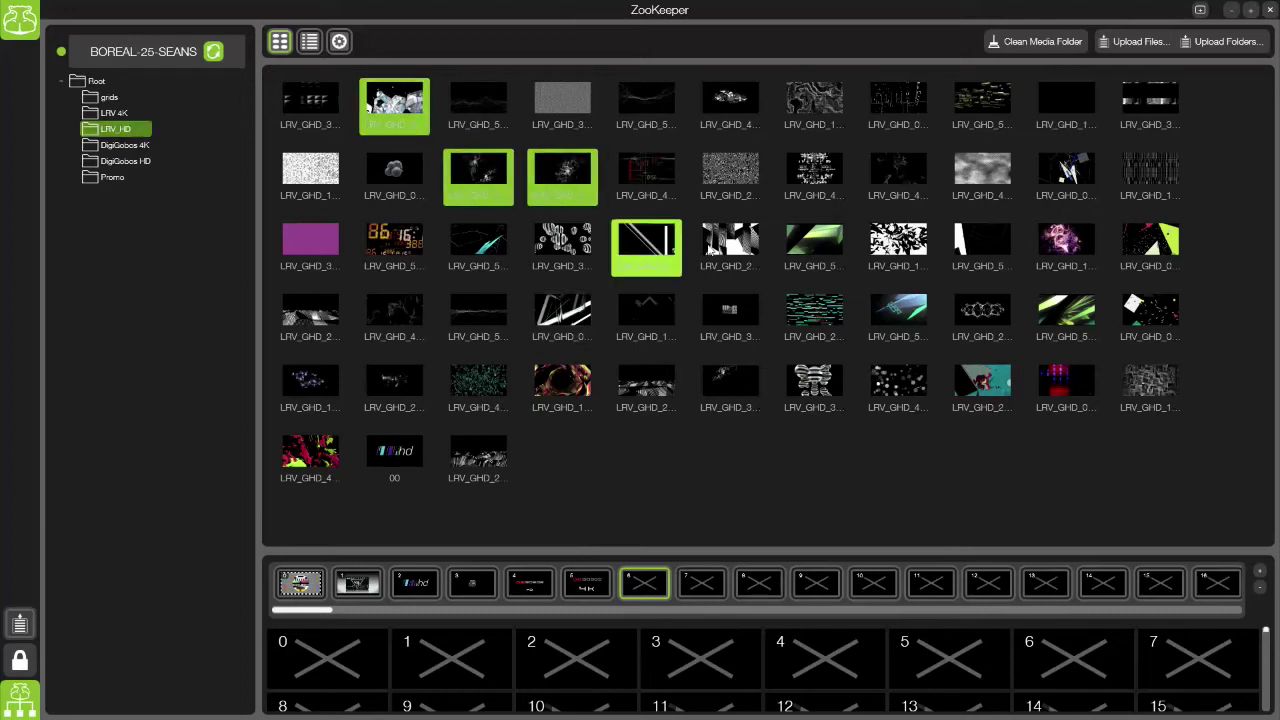
{"action": "left_click", "coordinate": [736, 245], "text": "ctrl"}
{"action": "left_click", "coordinate": [730, 180], "text": "ctrl"}
{"action": "left_click", "coordinate": [820, 245], "text": "ctrl"}
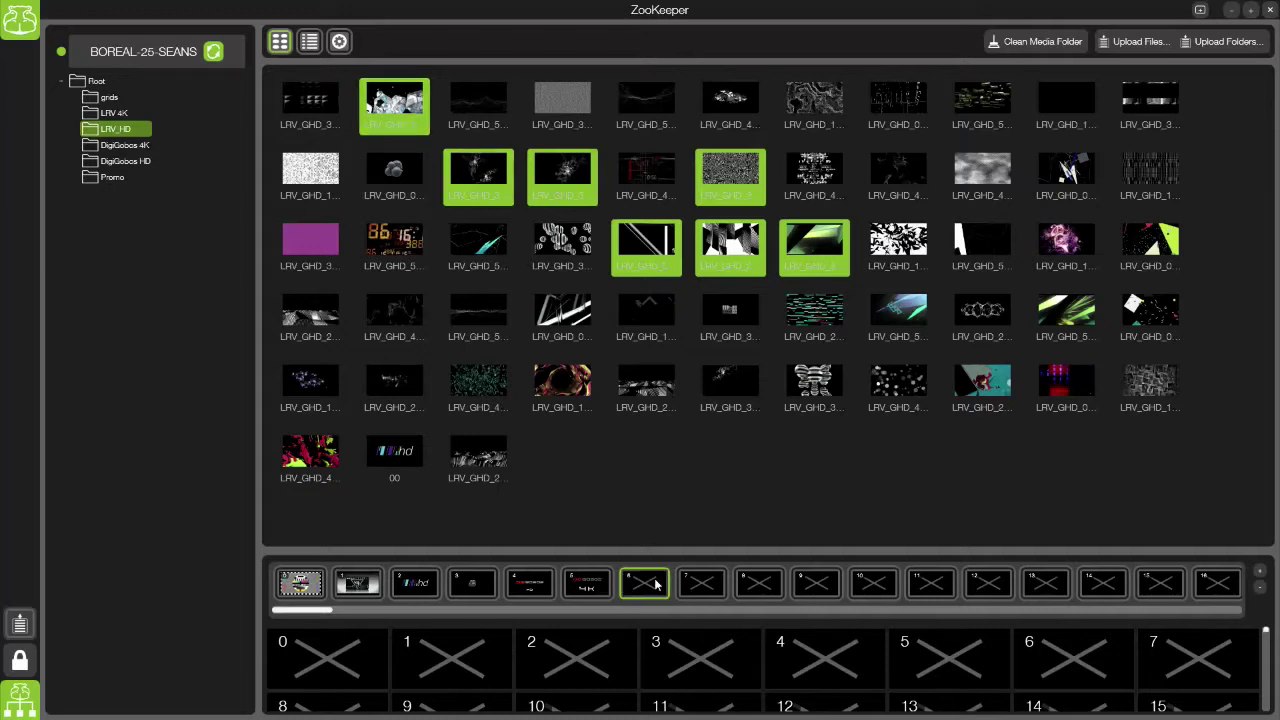
{"action": "left_click_drag", "start_coordinate": [656, 585], "coordinate": [650, 585]}
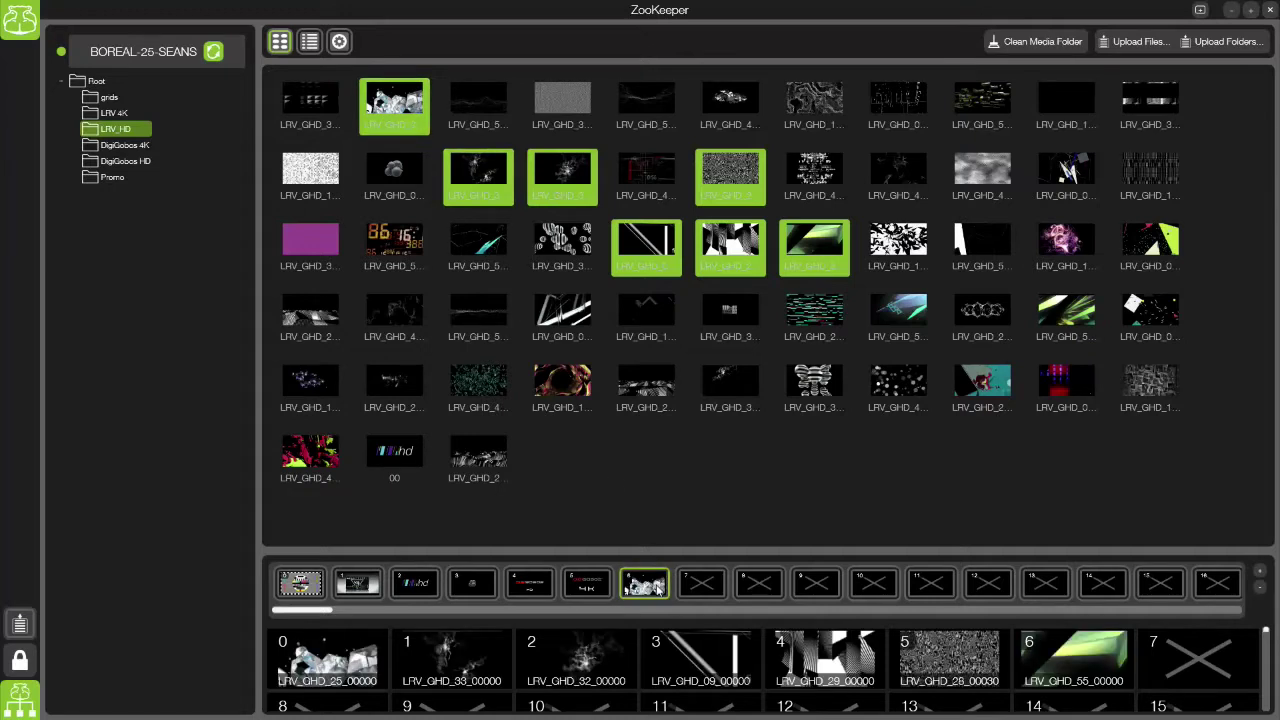
- Replace the bank's first clip with the striped clip LRV_GHD_27
{"action": "left_click", "coordinate": [759, 470]}
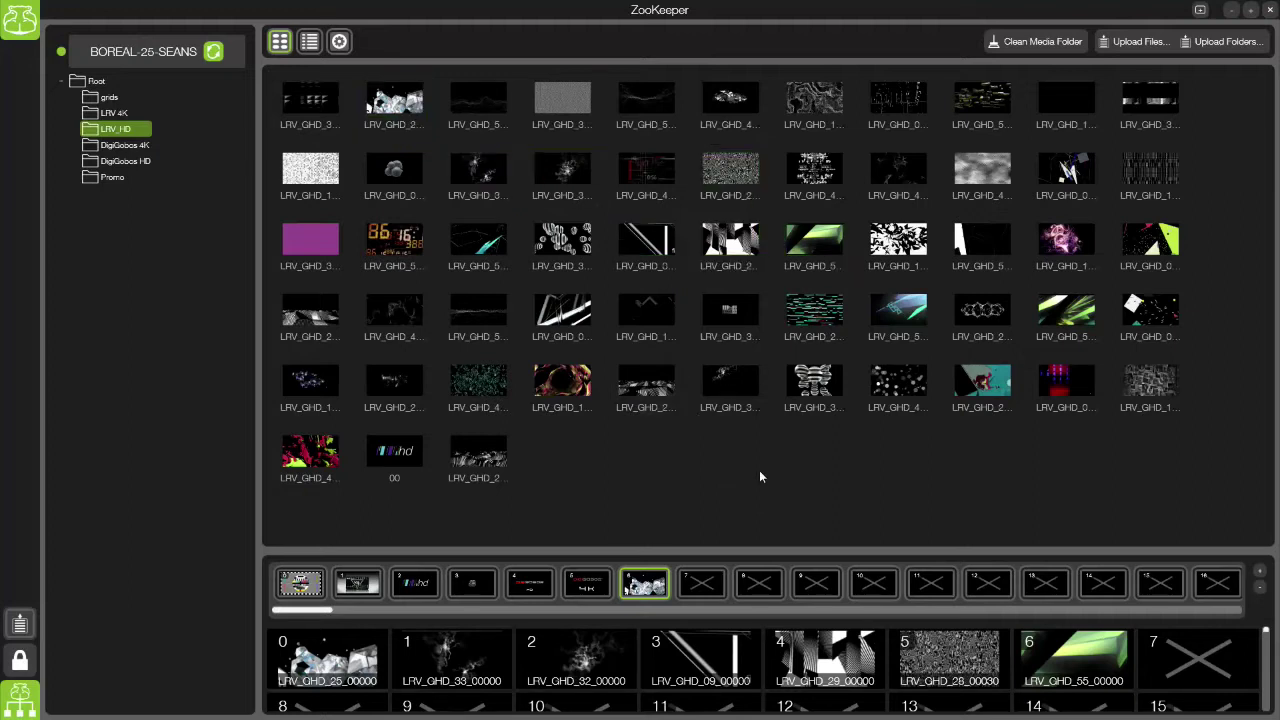
{"action": "left_click", "coordinate": [822, 318]}
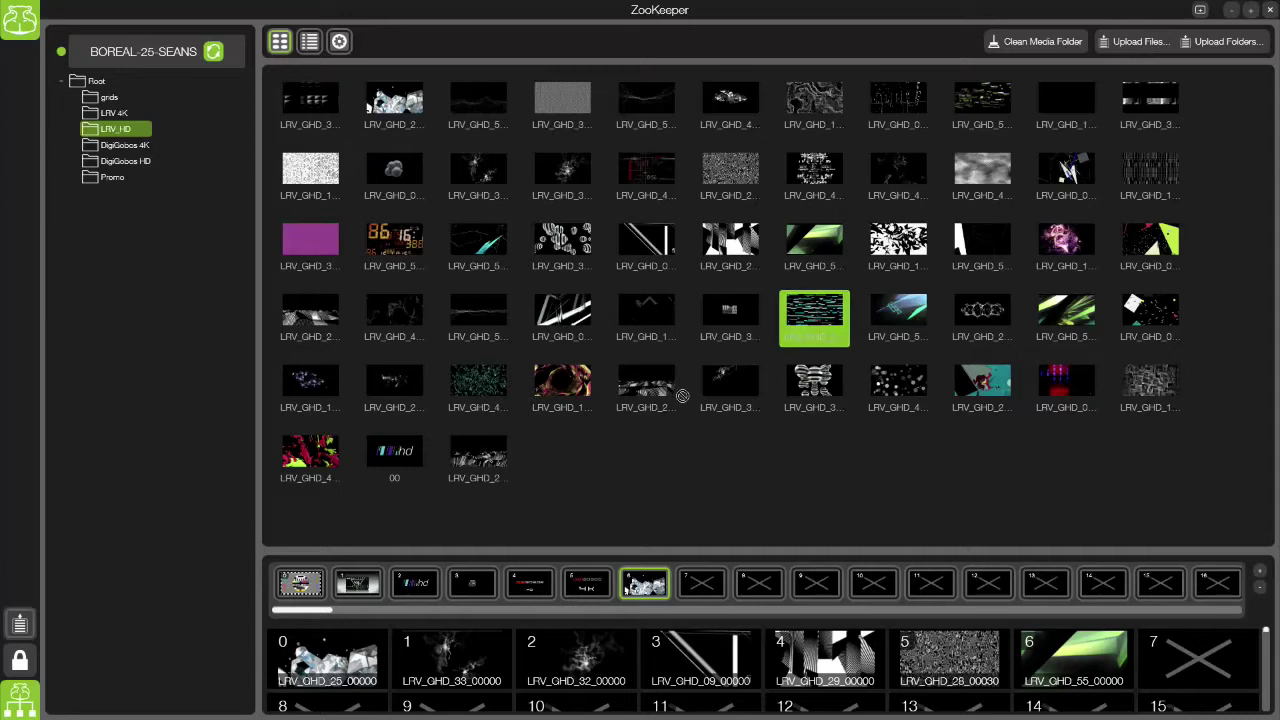
{"action": "left_click", "coordinate": [344, 660]}
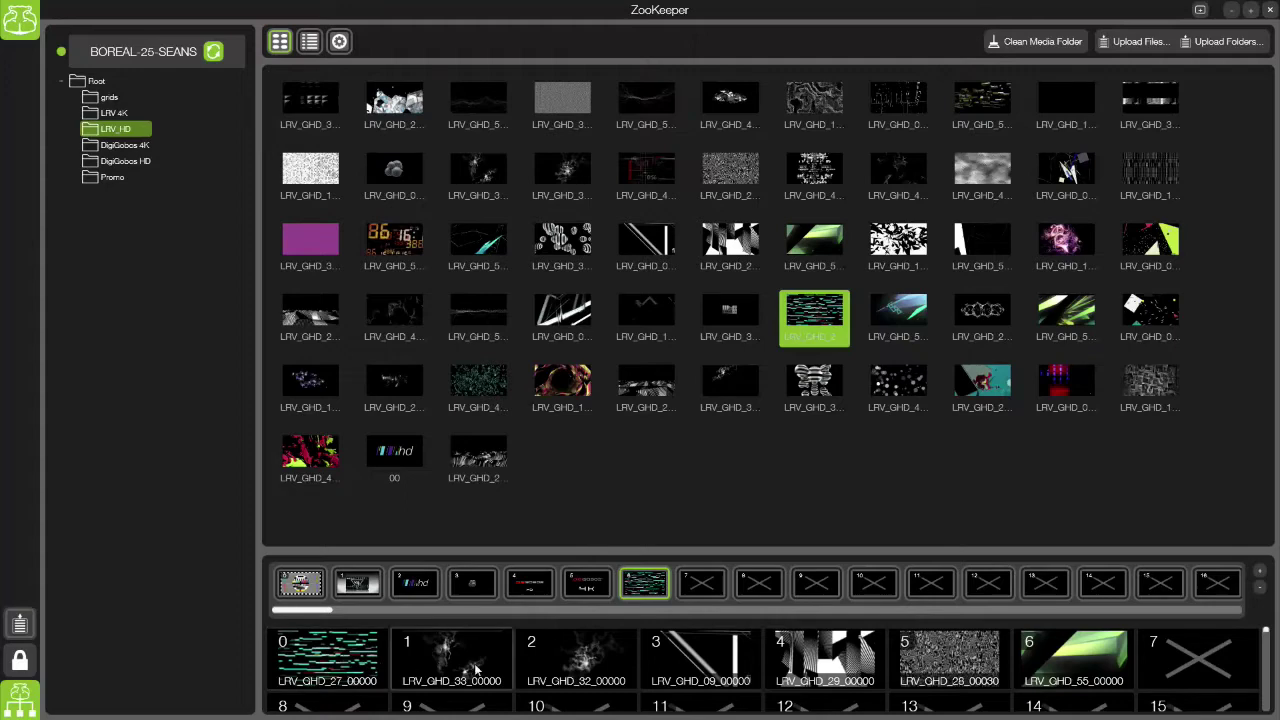
- In Mixes, audition bank 6's clips on the Mix0 layer, stepping through them
{"action": "left_click", "coordinate": [21, 30]}
{"action": "left_click", "coordinate": [155, 160]}
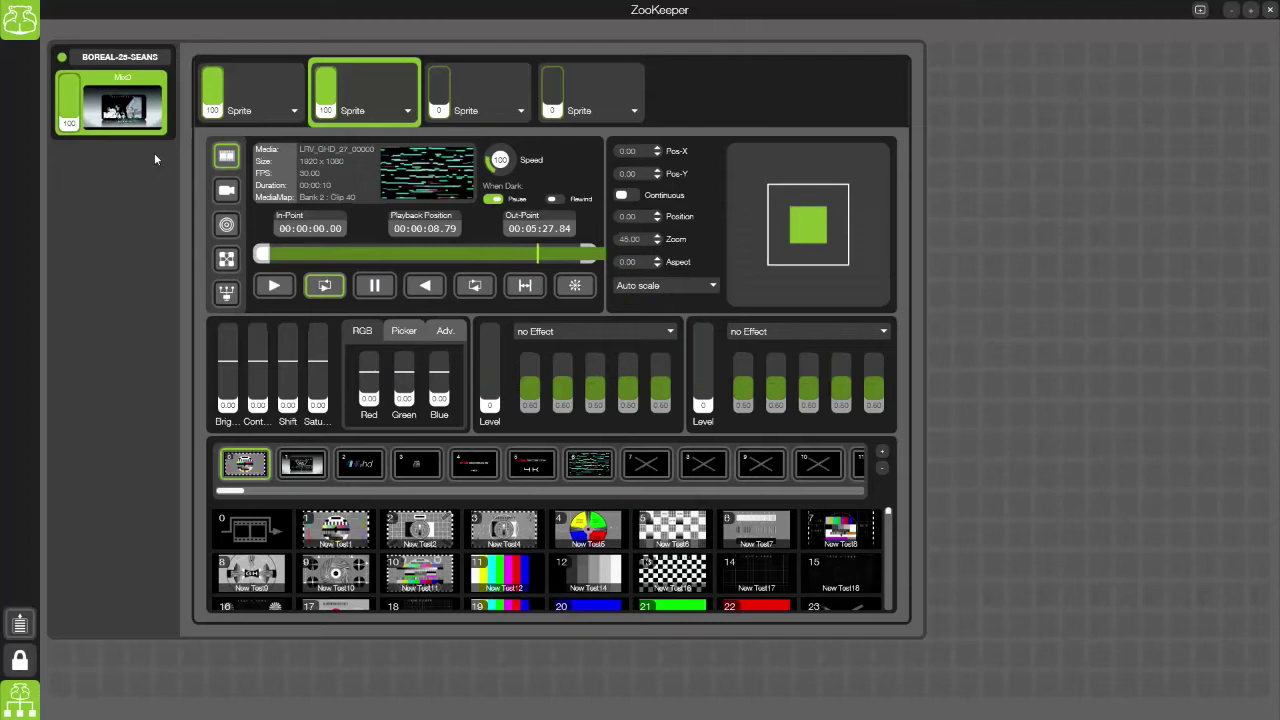
{"action": "left_click", "coordinate": [589, 463]}
{"action": "left_click", "coordinate": [422, 532]}
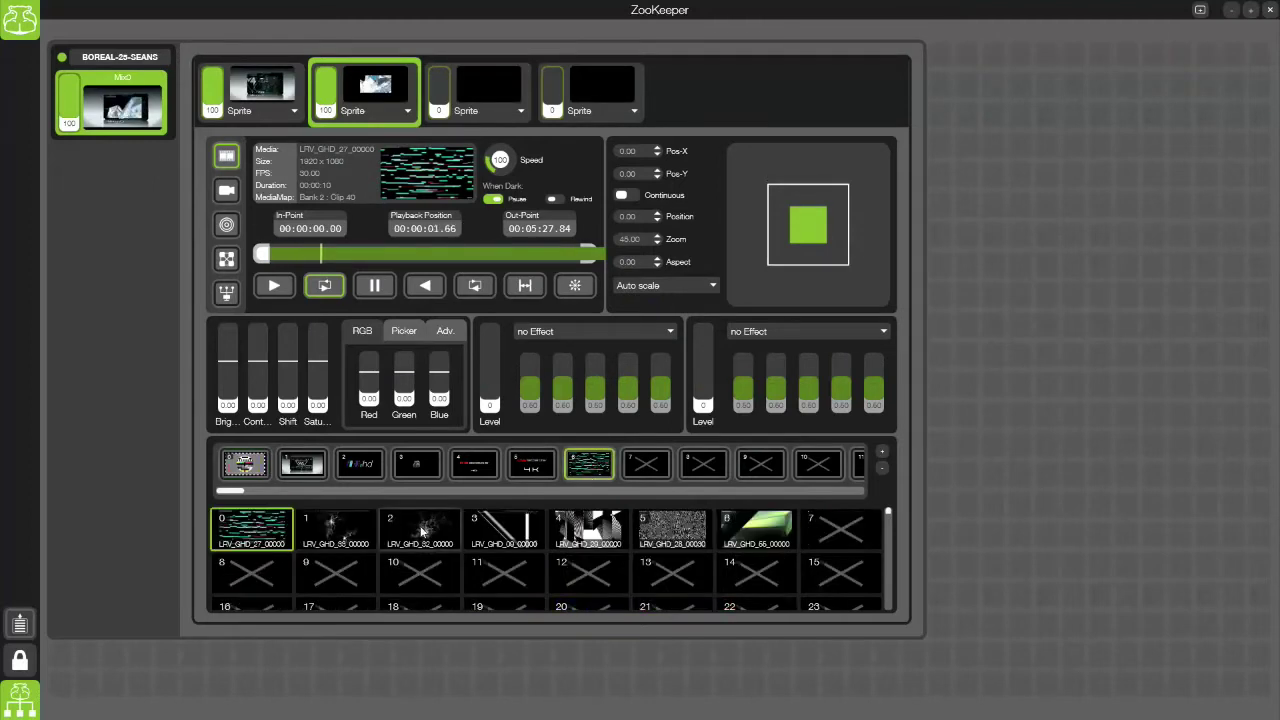
{"action": "left_click", "coordinate": [505, 530]}
{"action": "key", "text": "Right"}
{"action": "key", "text": "Left"}
{"action": "key", "text": "Left"}
{"action": "key", "text": "Left"}
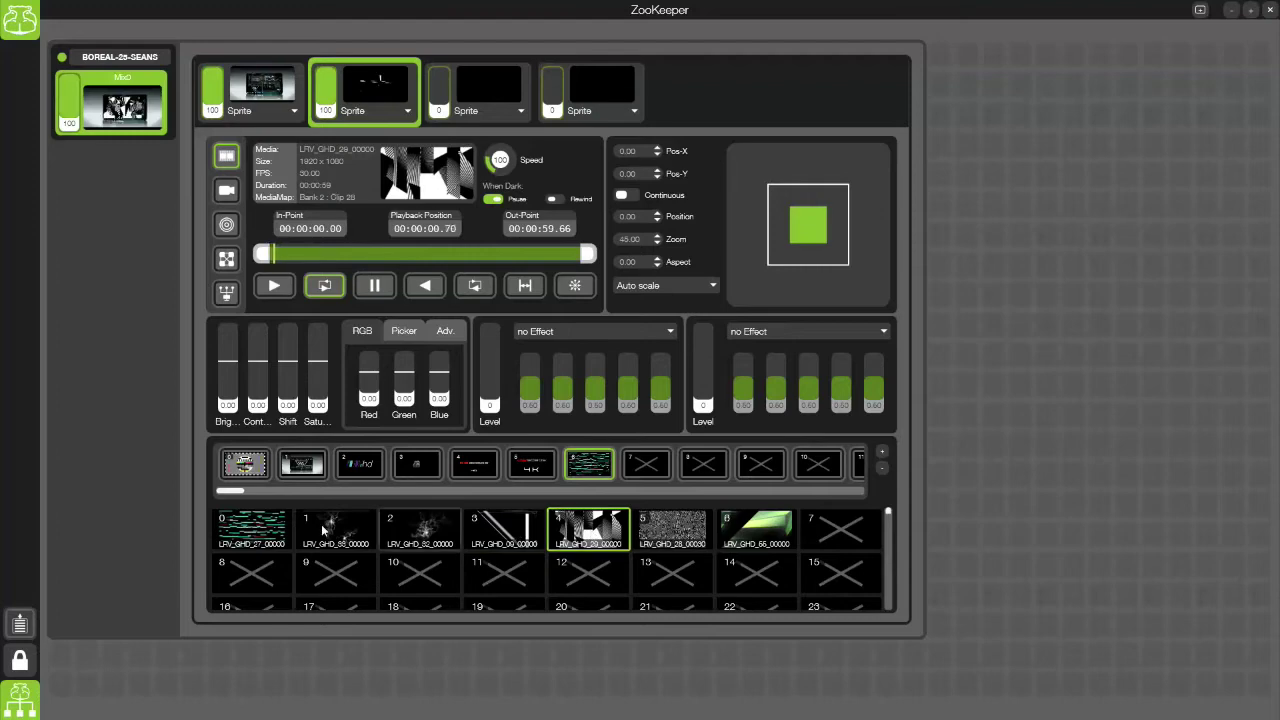
- Glance at banks 4 and 5, return to bank 6, then go home
{"action": "left_click", "coordinate": [474, 463]}
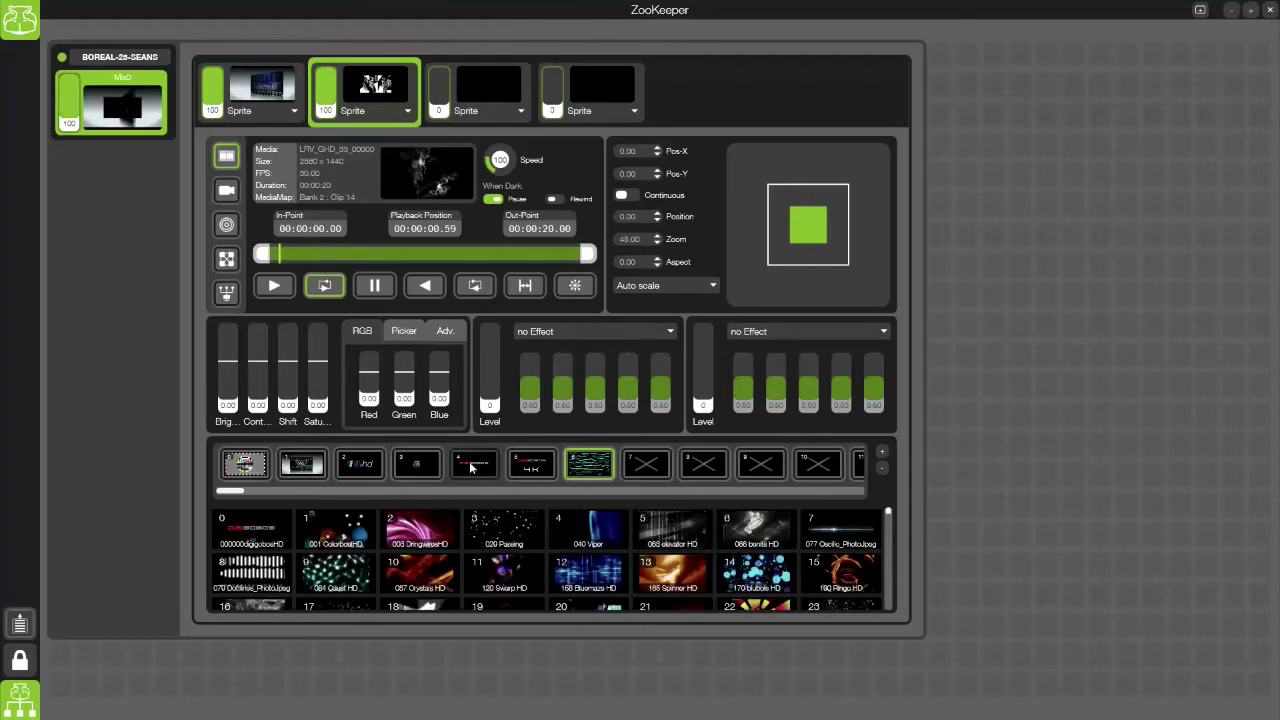
{"action": "left_click", "coordinate": [531, 463]}
{"action": "left_click", "coordinate": [589, 463]}
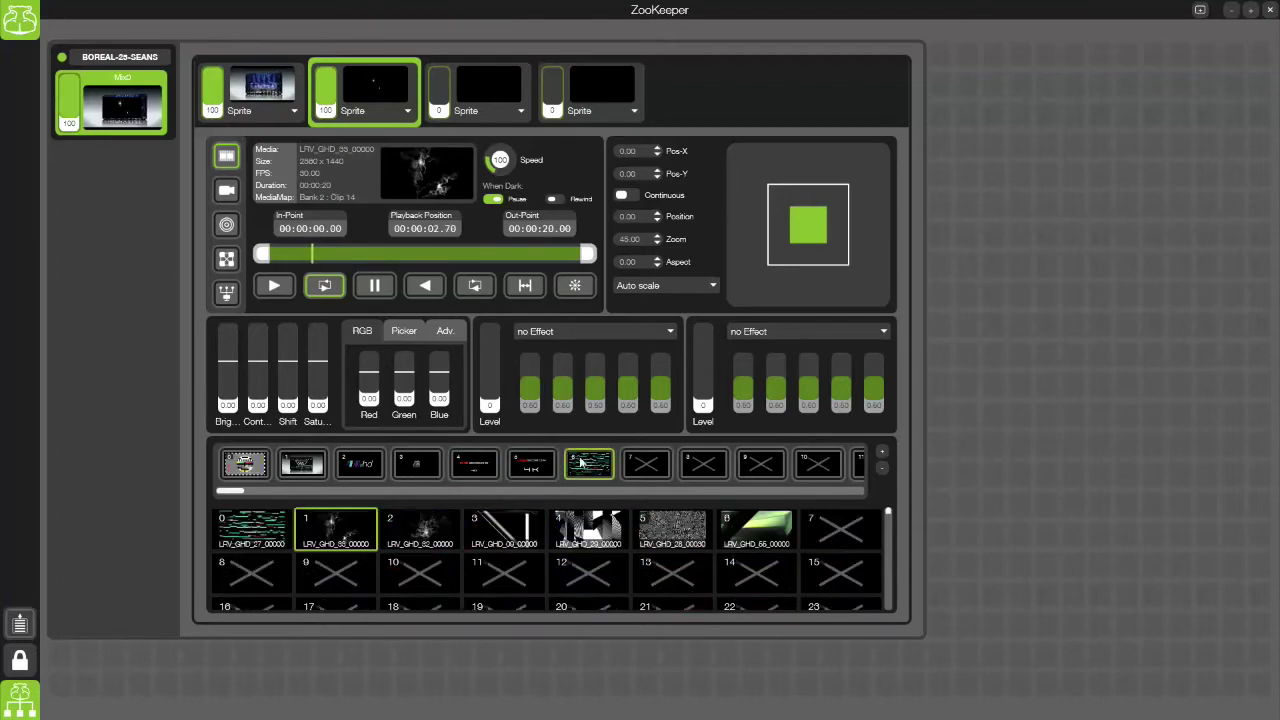
{"action": "left_click", "coordinate": [20, 20]}
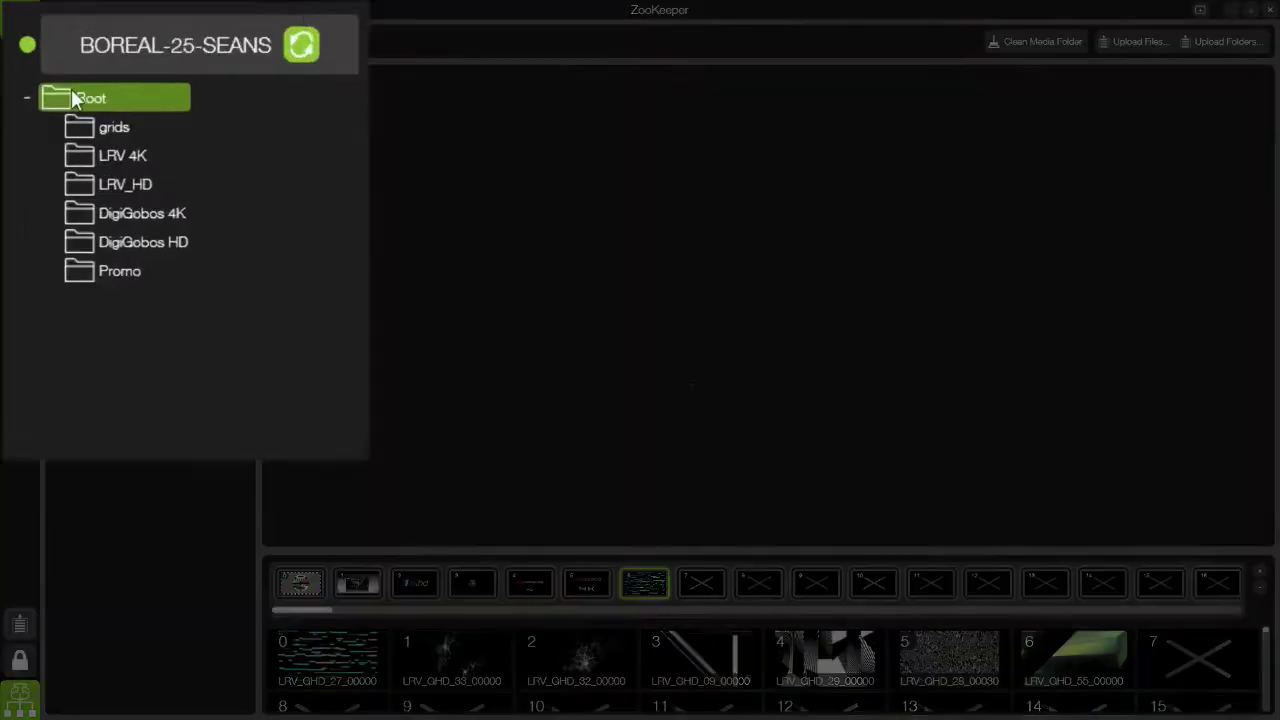
- Create a subfolder under Root and rename it myMedia
{"action": "right_click", "coordinate": [83, 110]}
{"action": "left_click", "coordinate": [134, 156]}
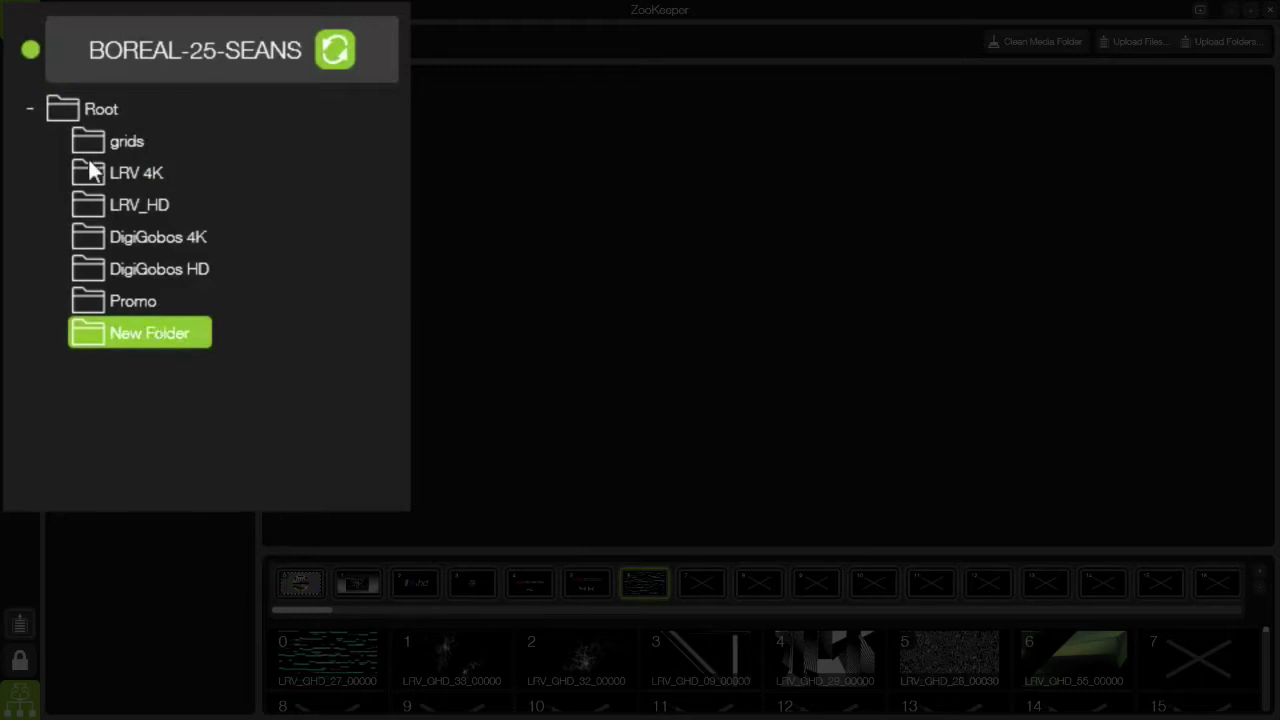
{"action": "right_click", "coordinate": [145, 335]}
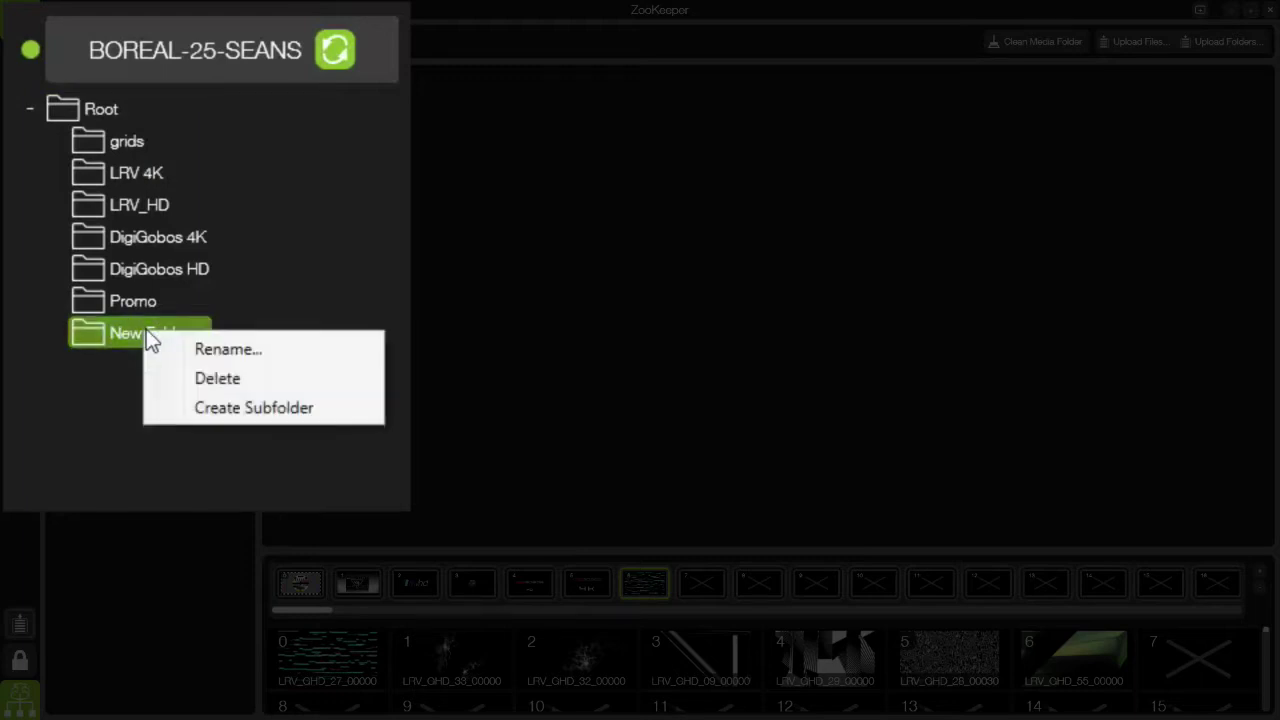
{"action": "left_click", "coordinate": [188, 351]}
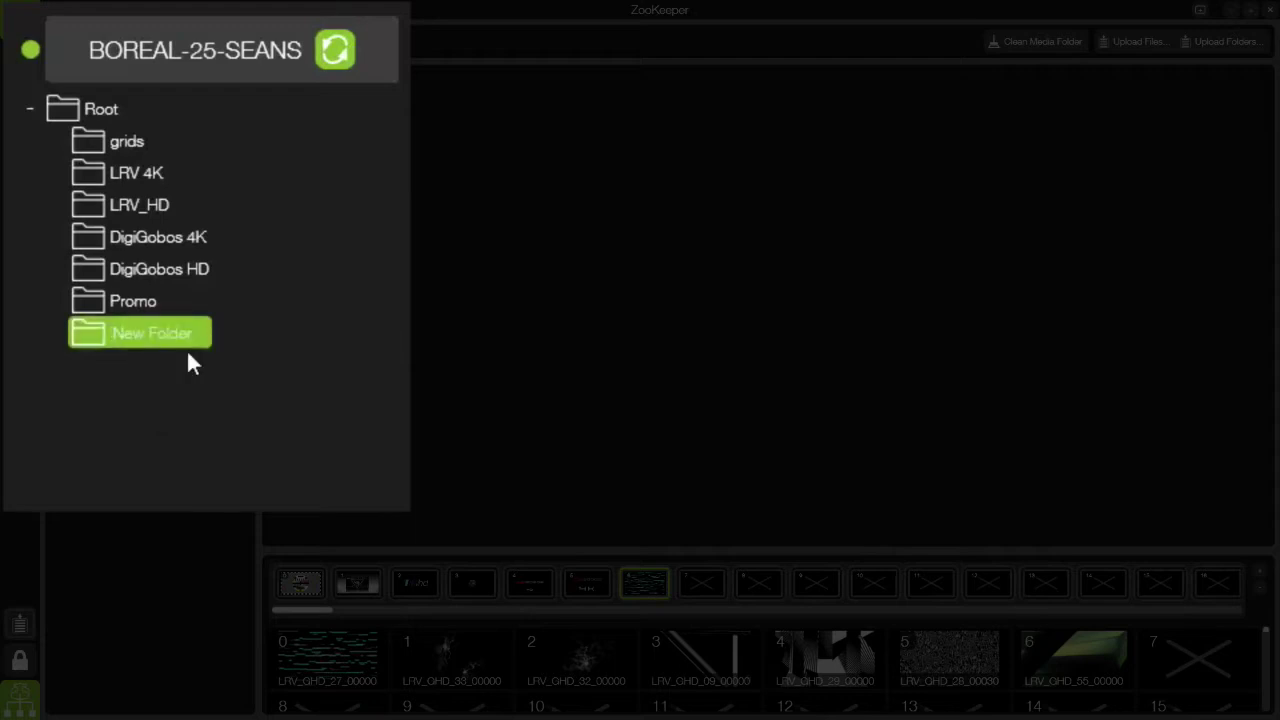
{"action": "type", "text": "myMedia"}
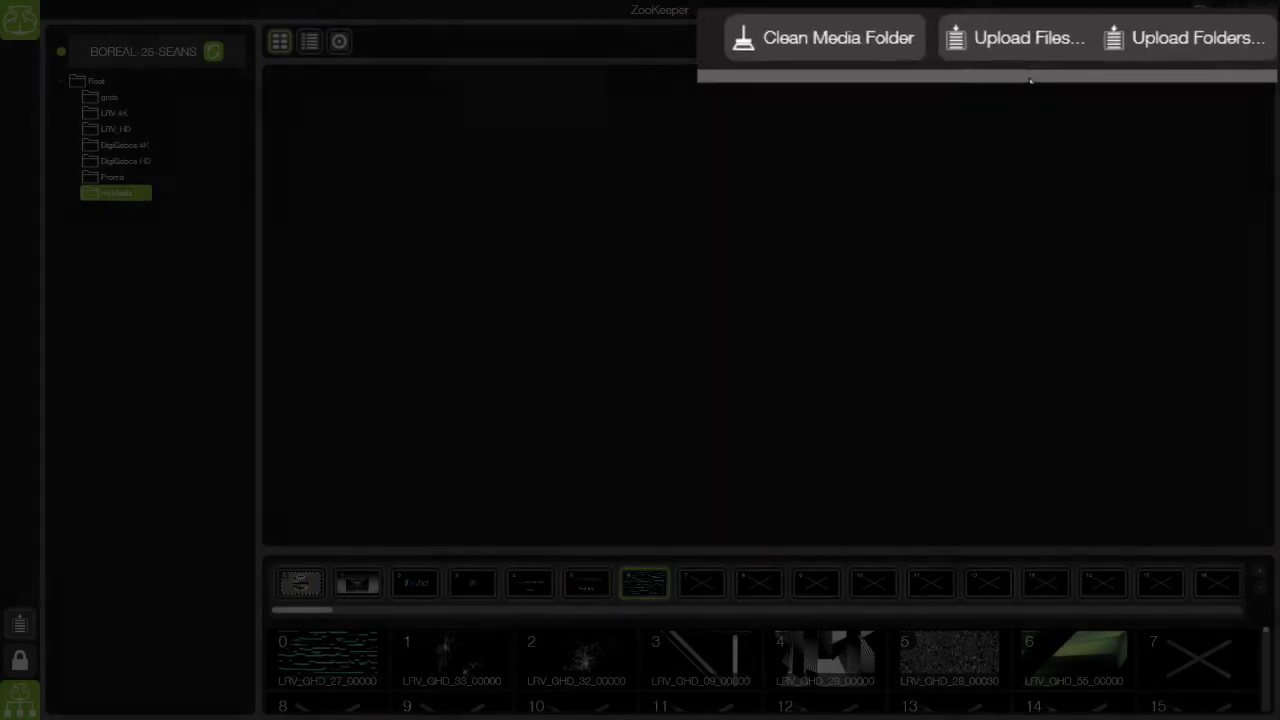
- In the upload window, navigate from the PLASAMEDIA drive to HD > videoblocks
{"action": "left_click", "coordinate": [1136, 41]}
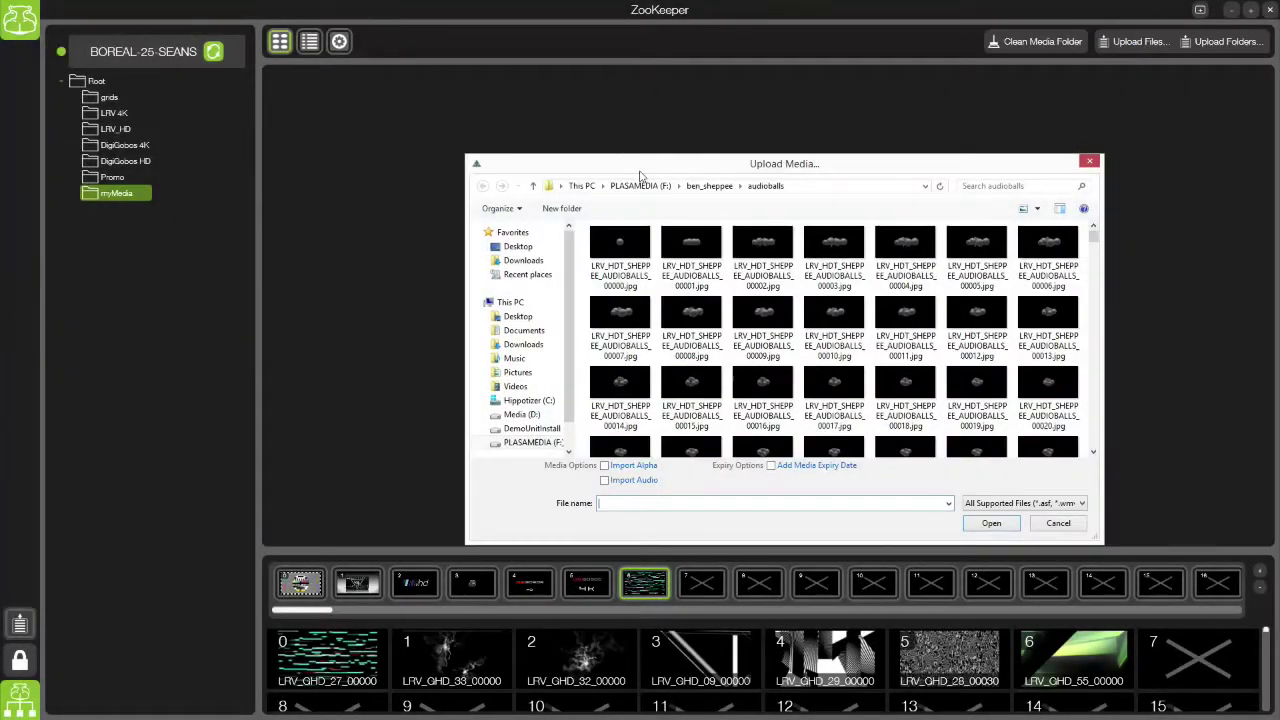
{"action": "left_click_drag", "start_coordinate": [640, 171], "coordinate": [606, 134]}
{"action": "left_click", "coordinate": [664, 150]}
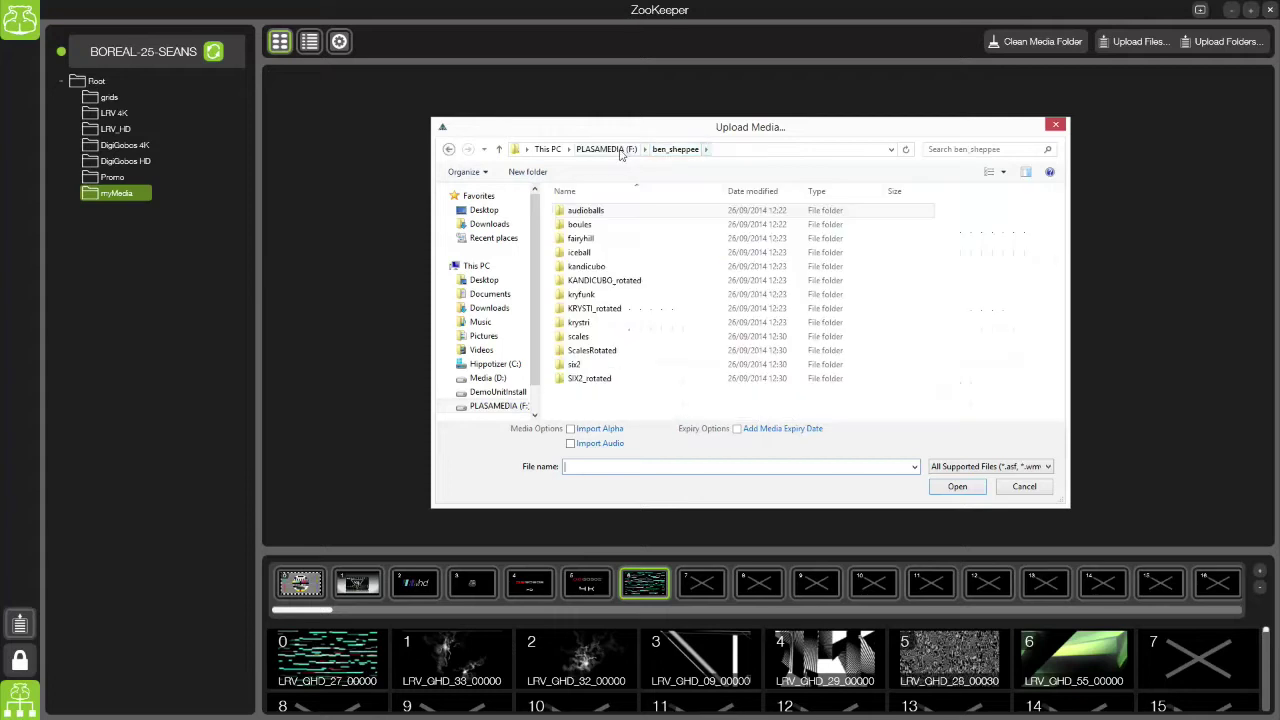
{"action": "left_click", "coordinate": [606, 149]}
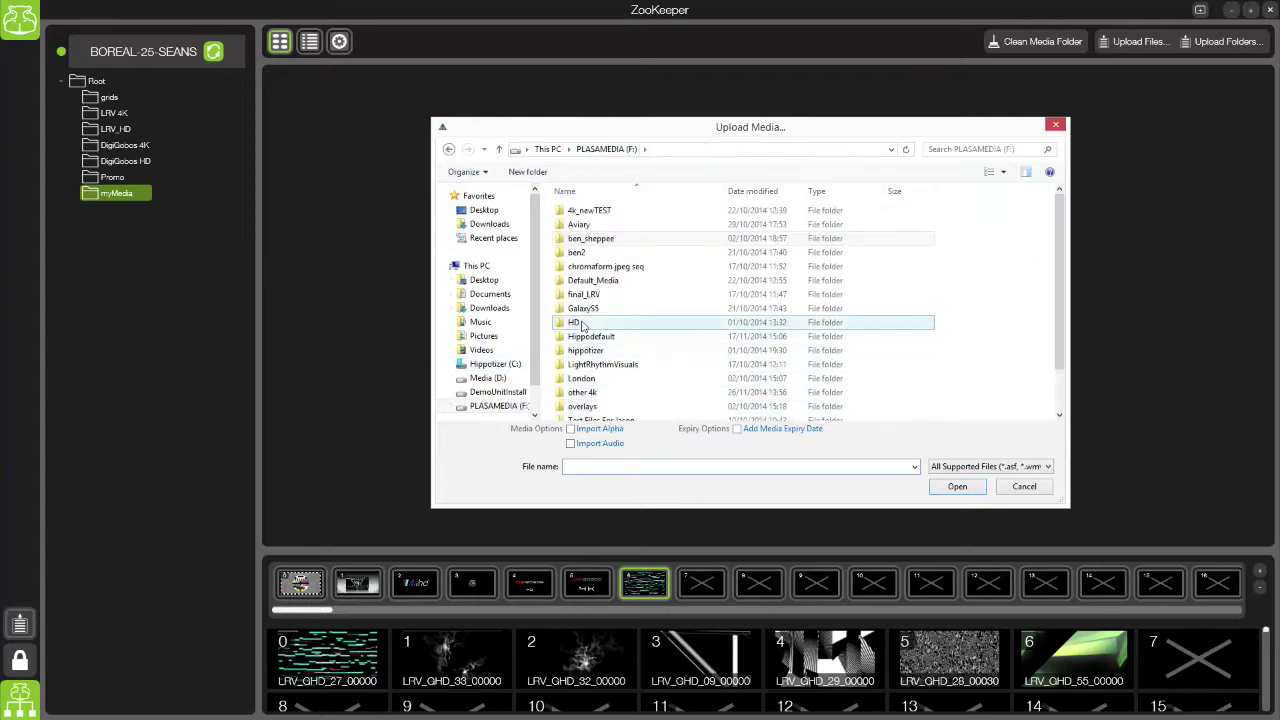
{"action": "double_click", "coordinate": [583, 323]}
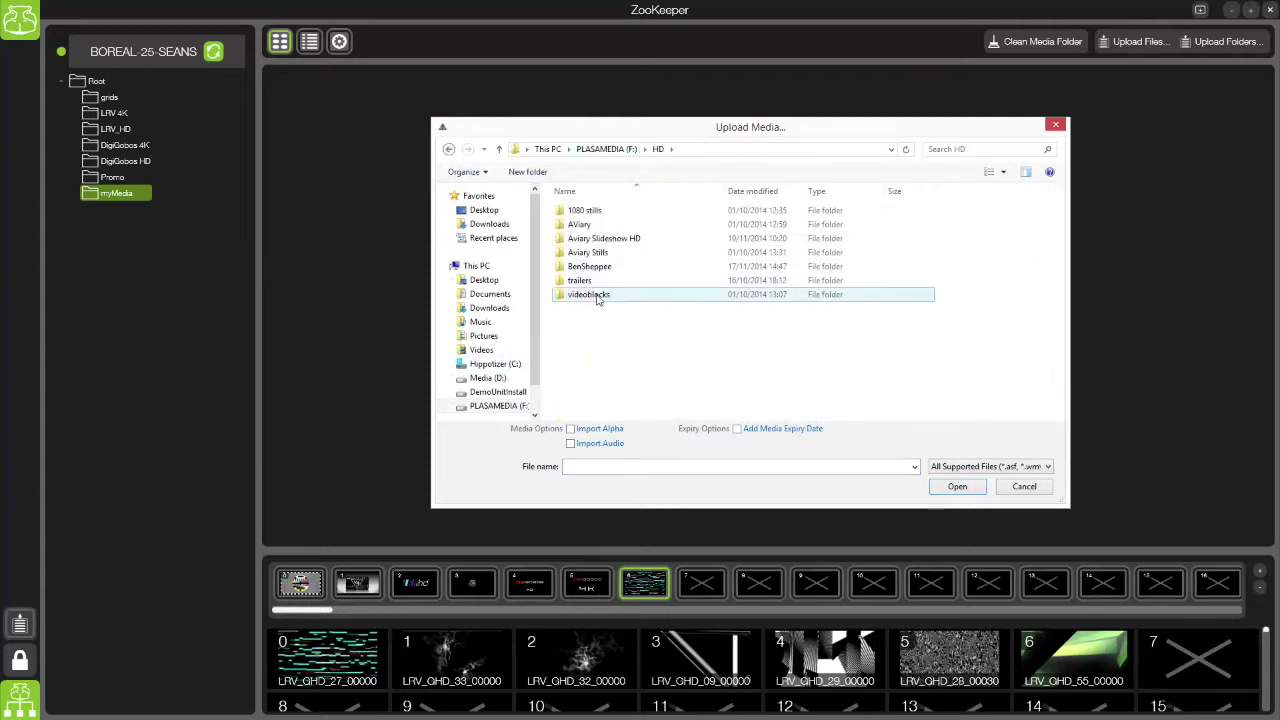
{"action": "left_click", "coordinate": [603, 295]}
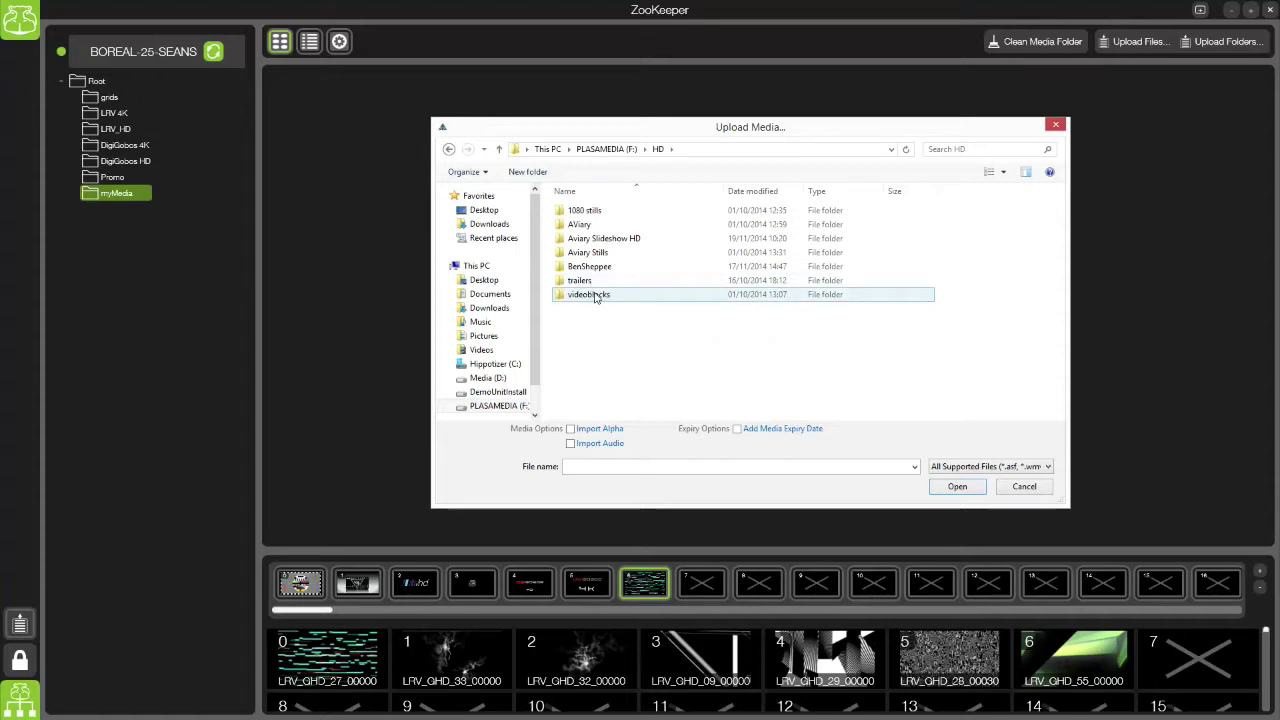
{"action": "double_click", "coordinate": [598, 295]}
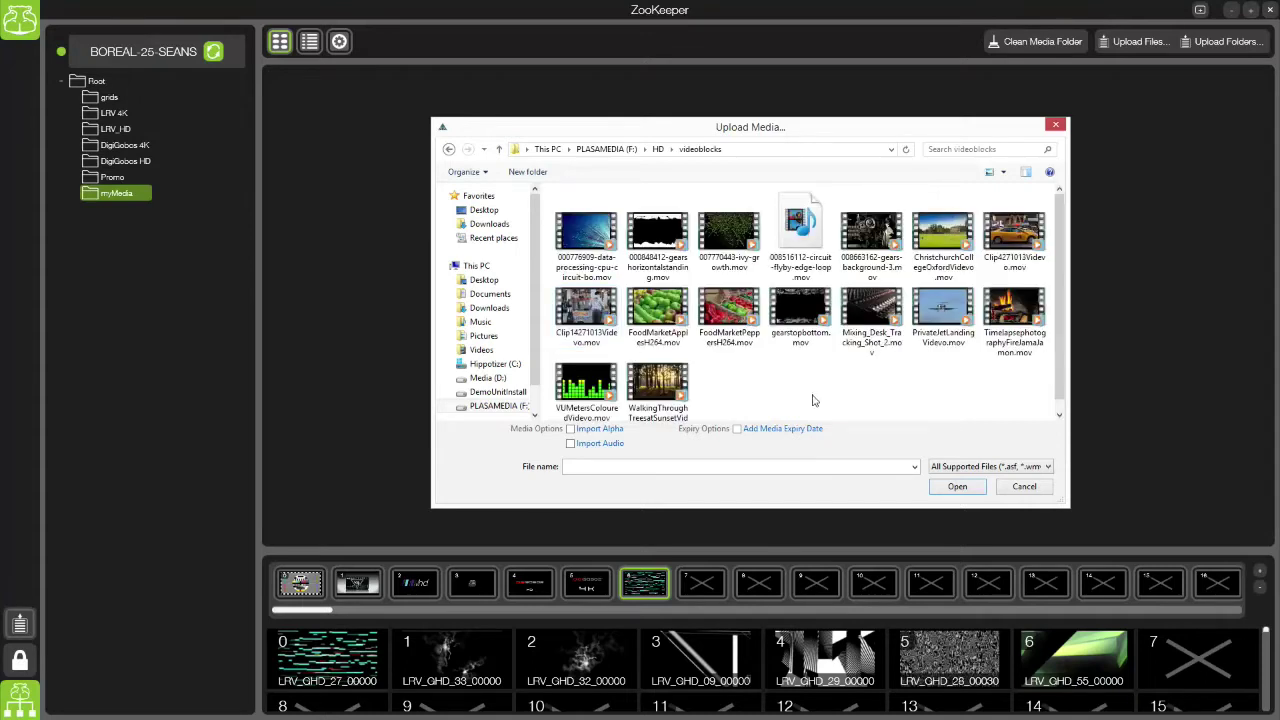
- Upload FoodMarketApplesH264, FoodMarketPeppersH264 and Mixing_Desk_Tracking_Shot_2 into myMedia
{"action": "left_click", "coordinate": [660, 318]}
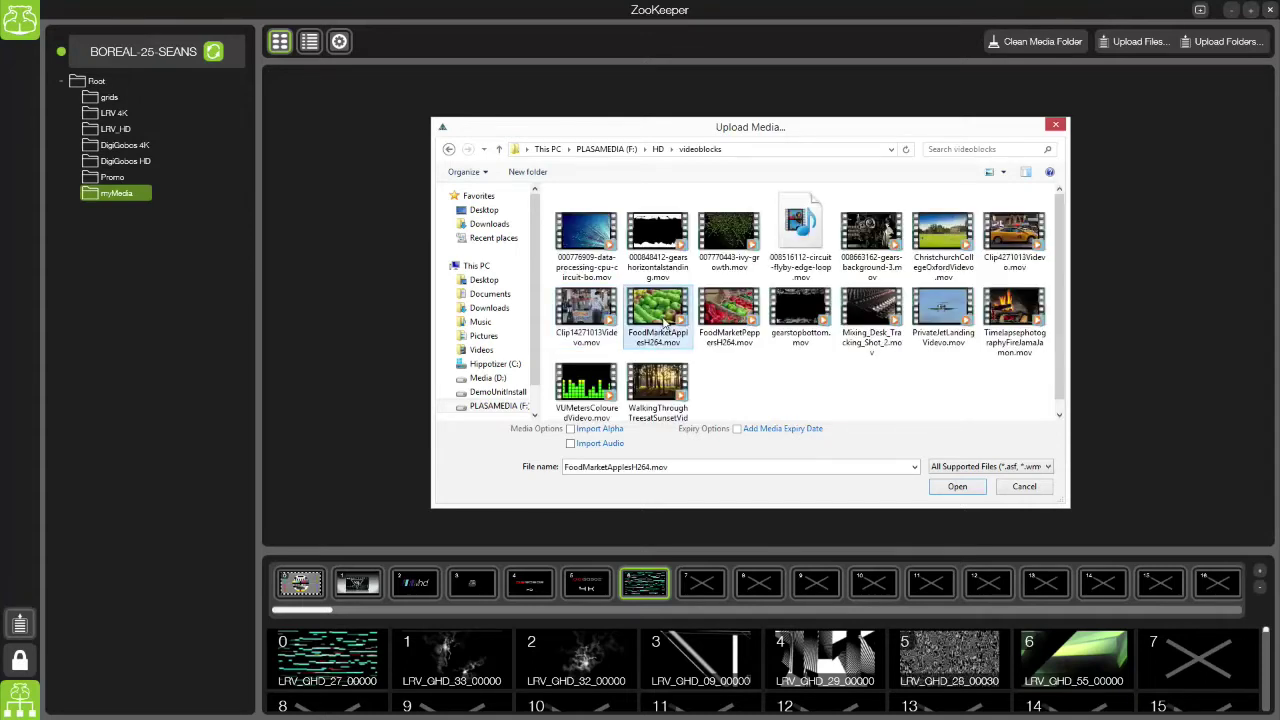
{"action": "left_click", "coordinate": [733, 305], "text": "ctrl"}
{"action": "left_click", "coordinate": [874, 312], "text": "ctrl"}
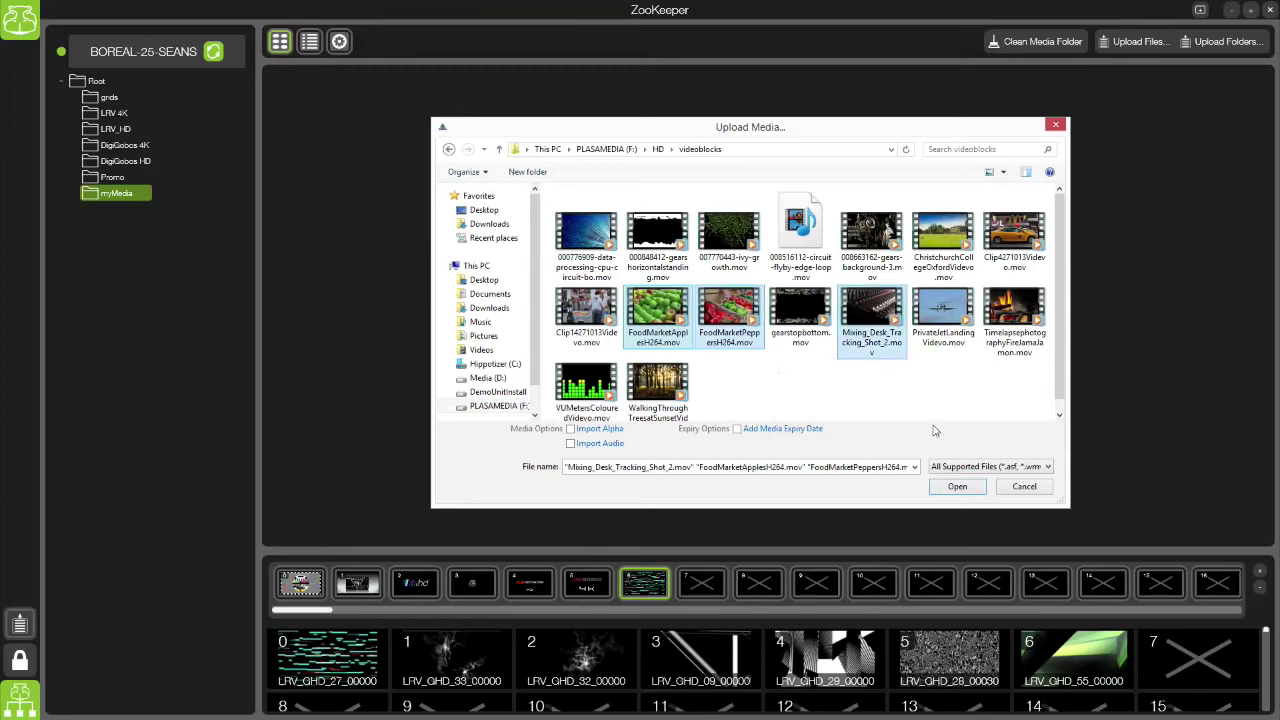
{"action": "left_click", "coordinate": [955, 487]}
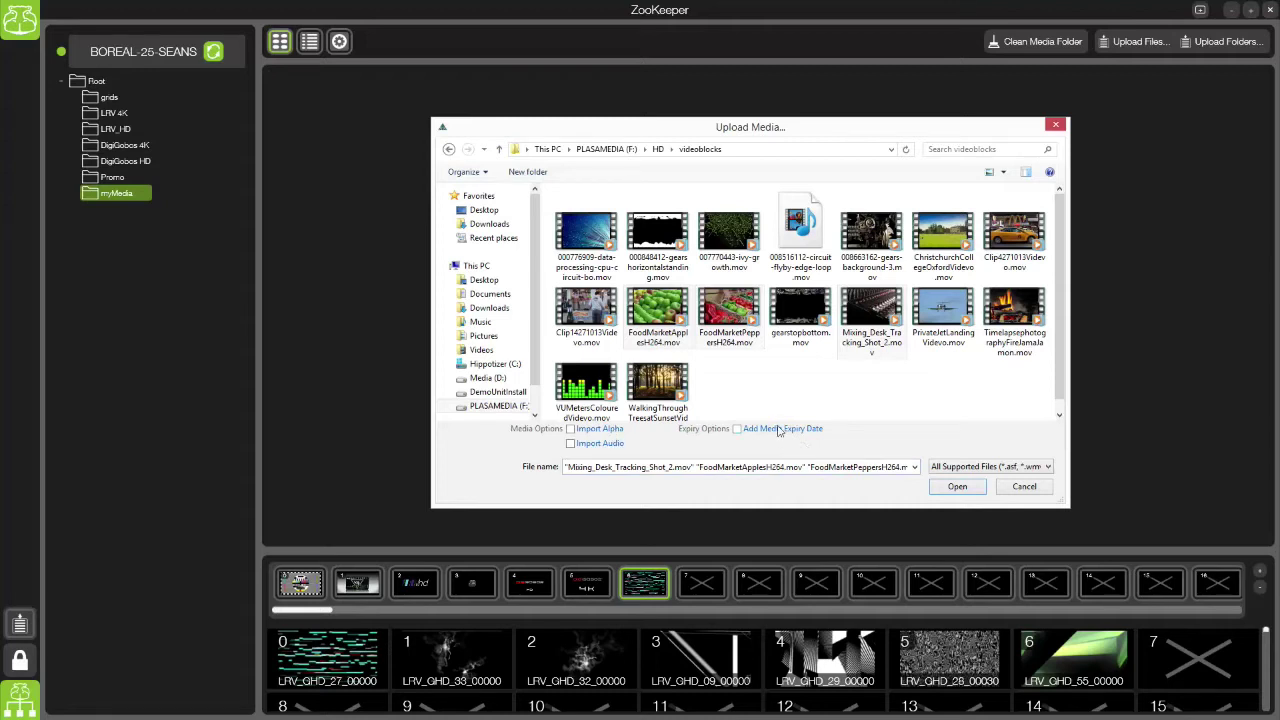
{"action": "left_click", "coordinate": [957, 487]}
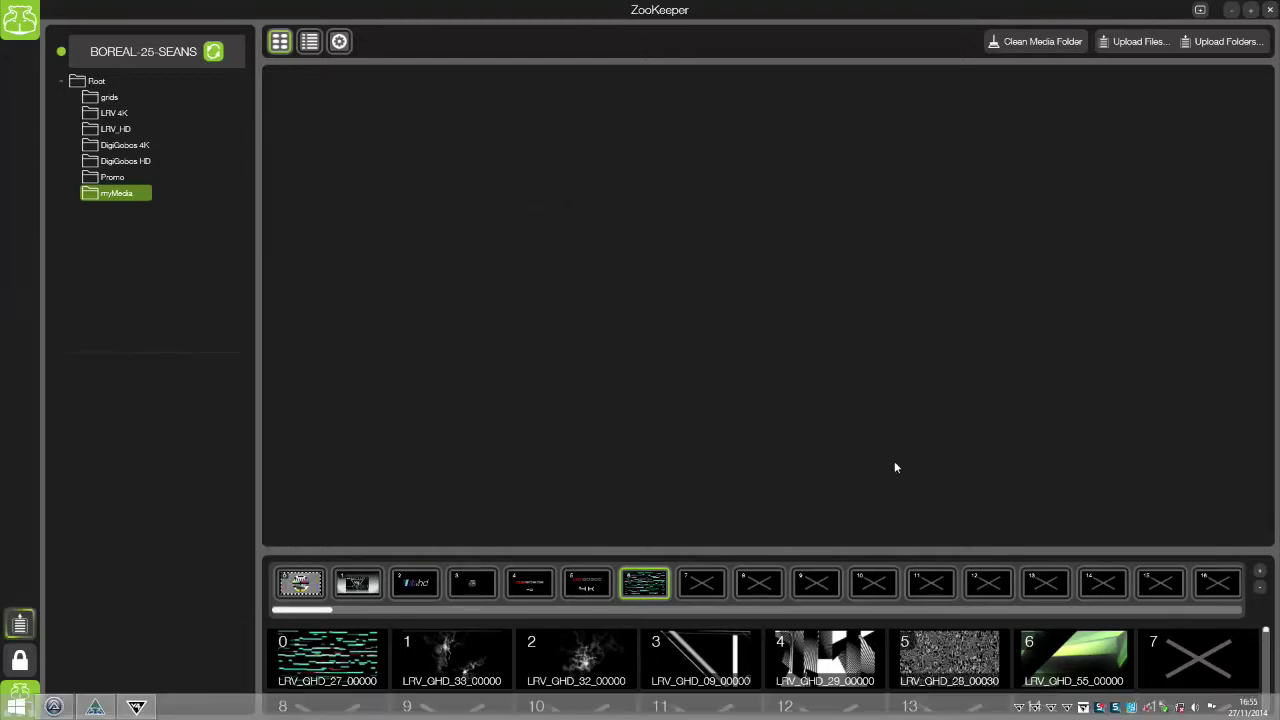
- Check the upload task queue, then close it
{"action": "left_click", "coordinate": [24, 672]}
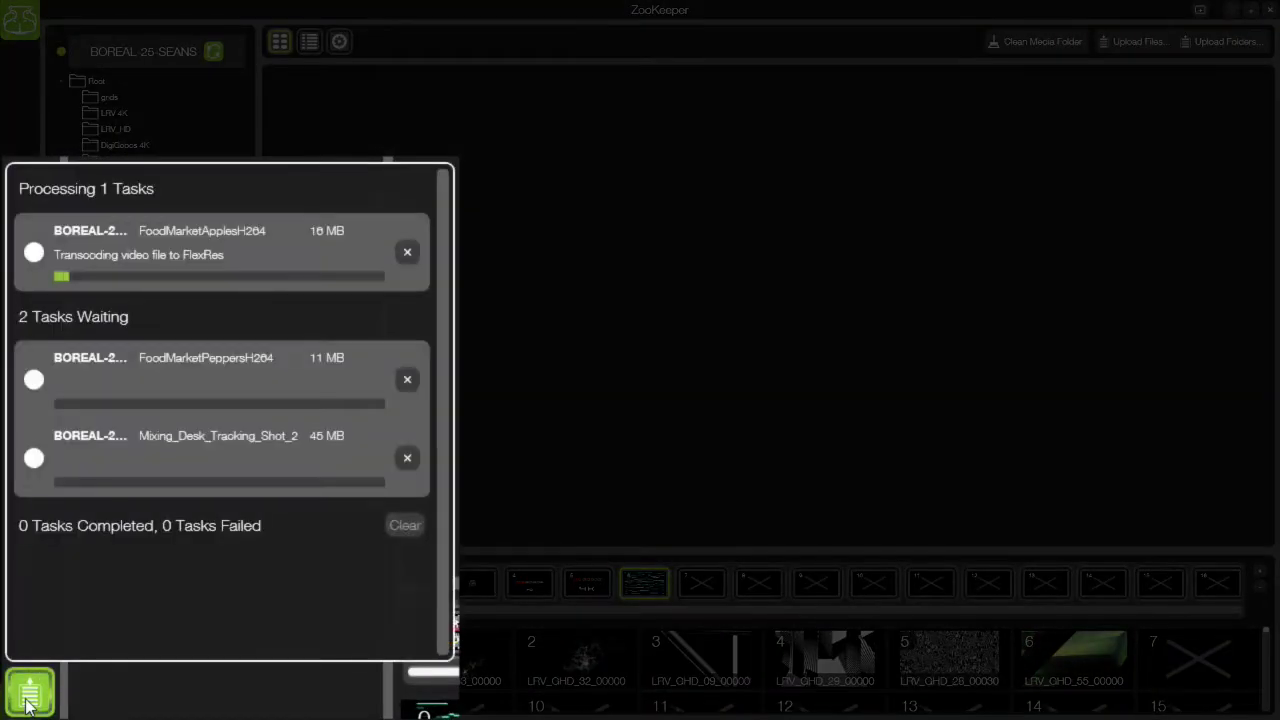
{"action": "left_click", "coordinate": [26, 700]}
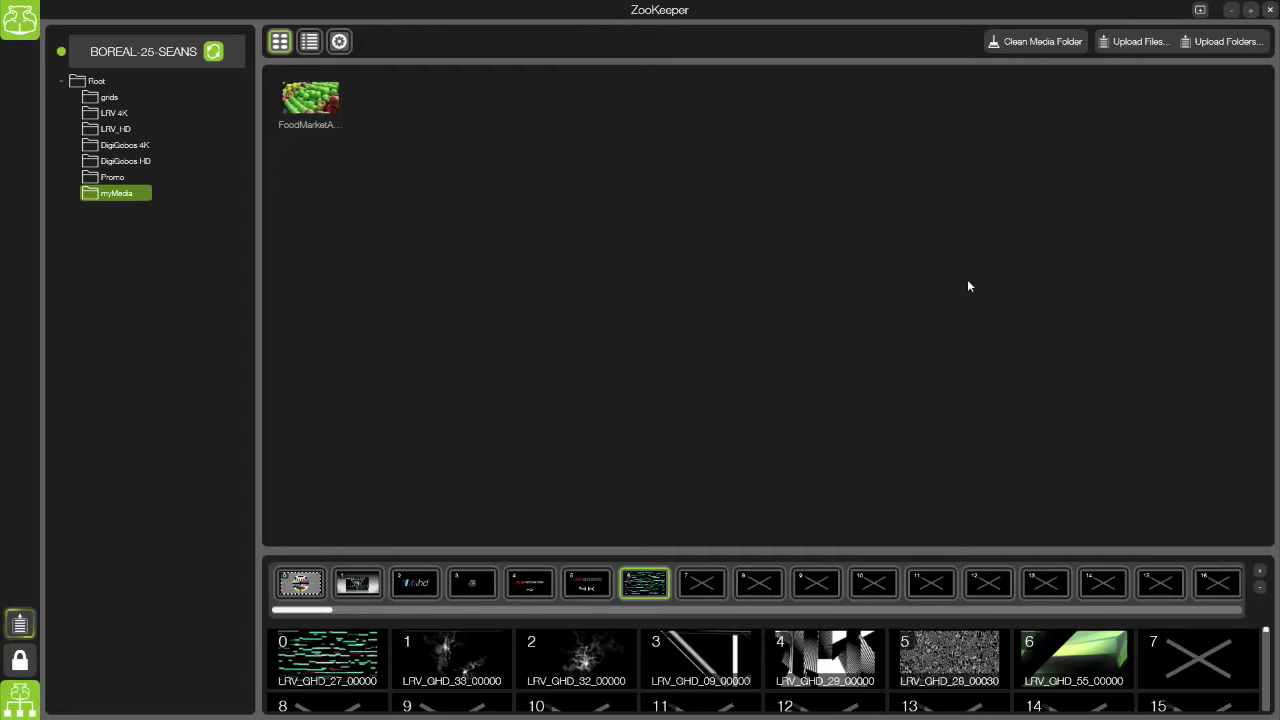
- Choose SlideShow HD_00000.png from HD > Aviary Slideshow HD for upload
{"action": "left_click", "coordinate": [1141, 44]}
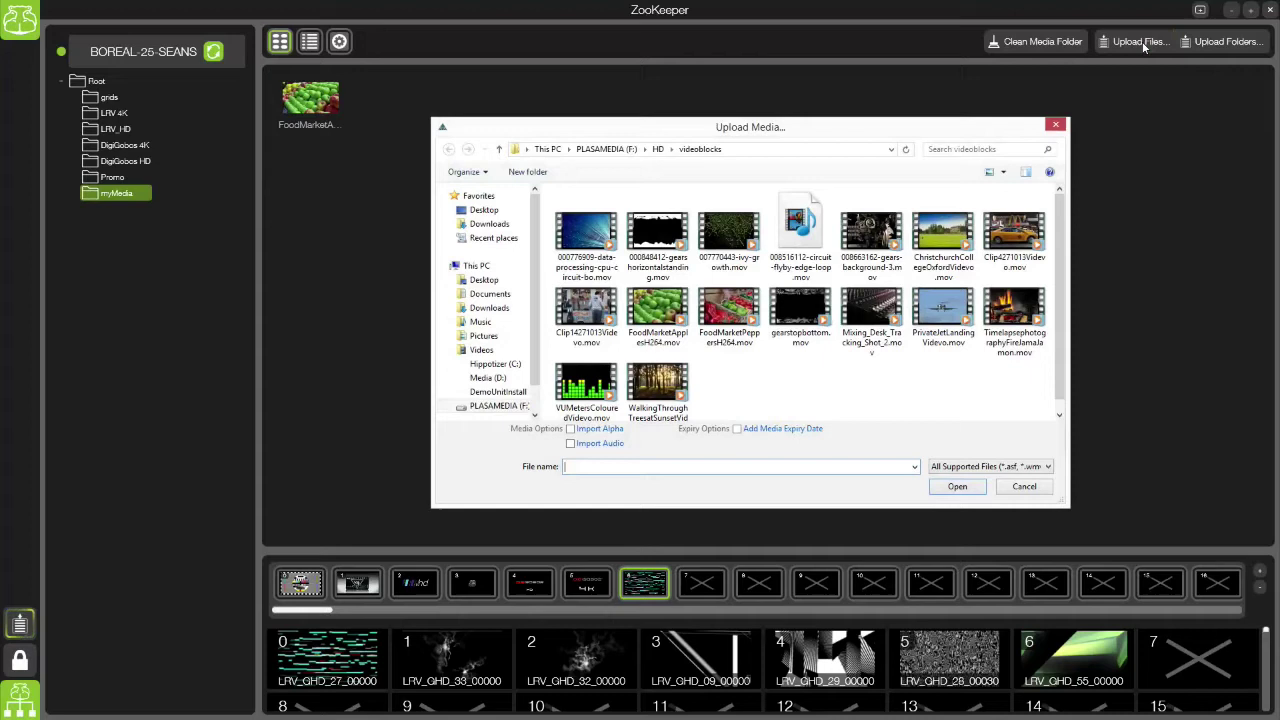
{"action": "left_click", "coordinate": [657, 148]}
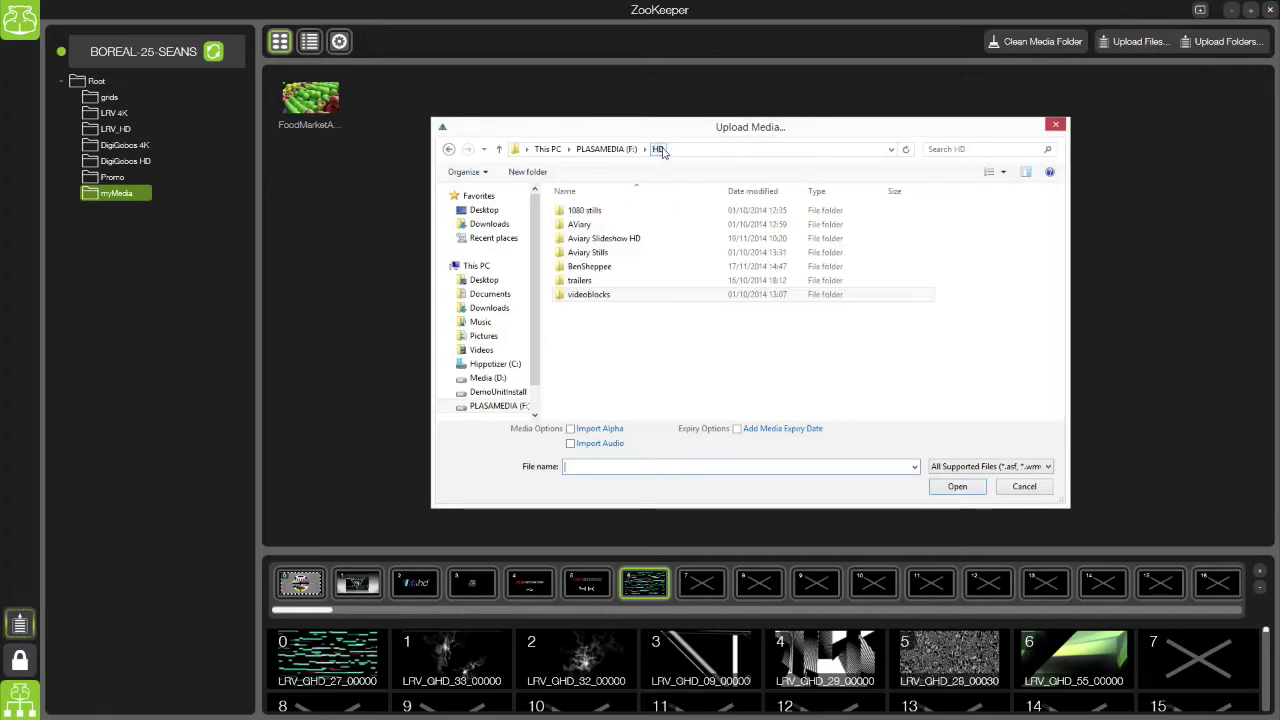
{"action": "double_click", "coordinate": [594, 226]}
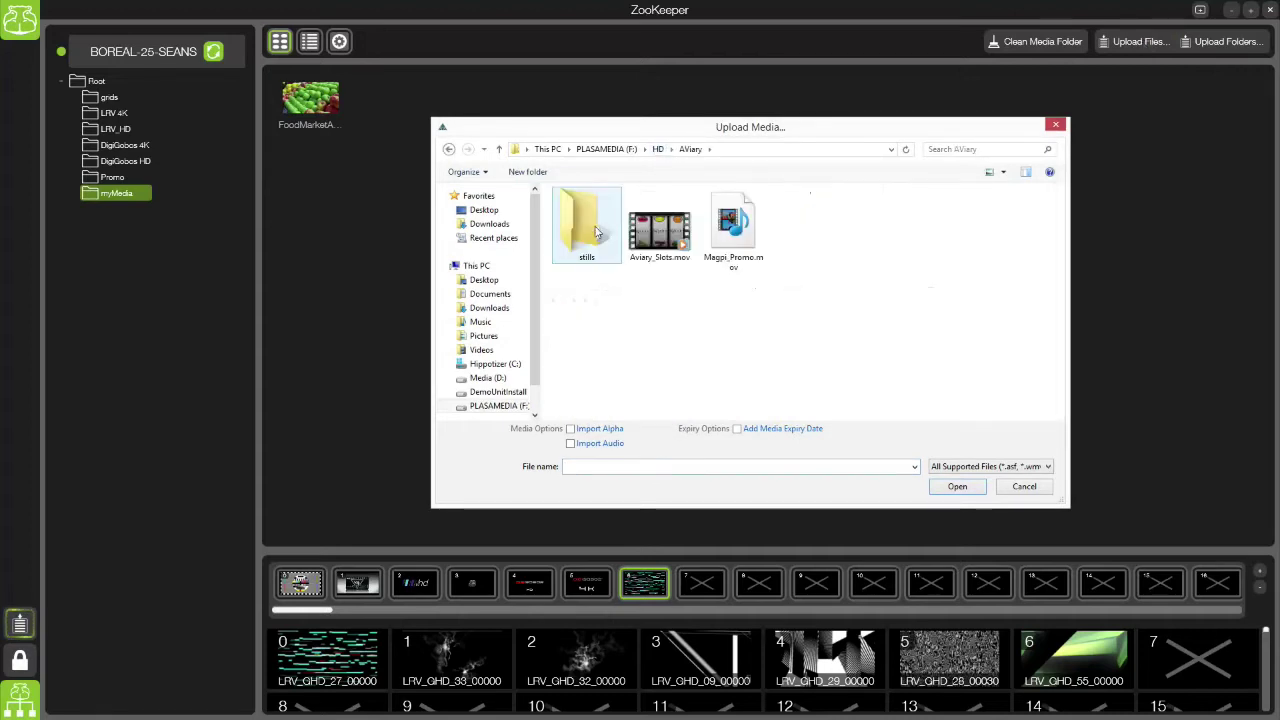
{"action": "left_click", "coordinate": [660, 148]}
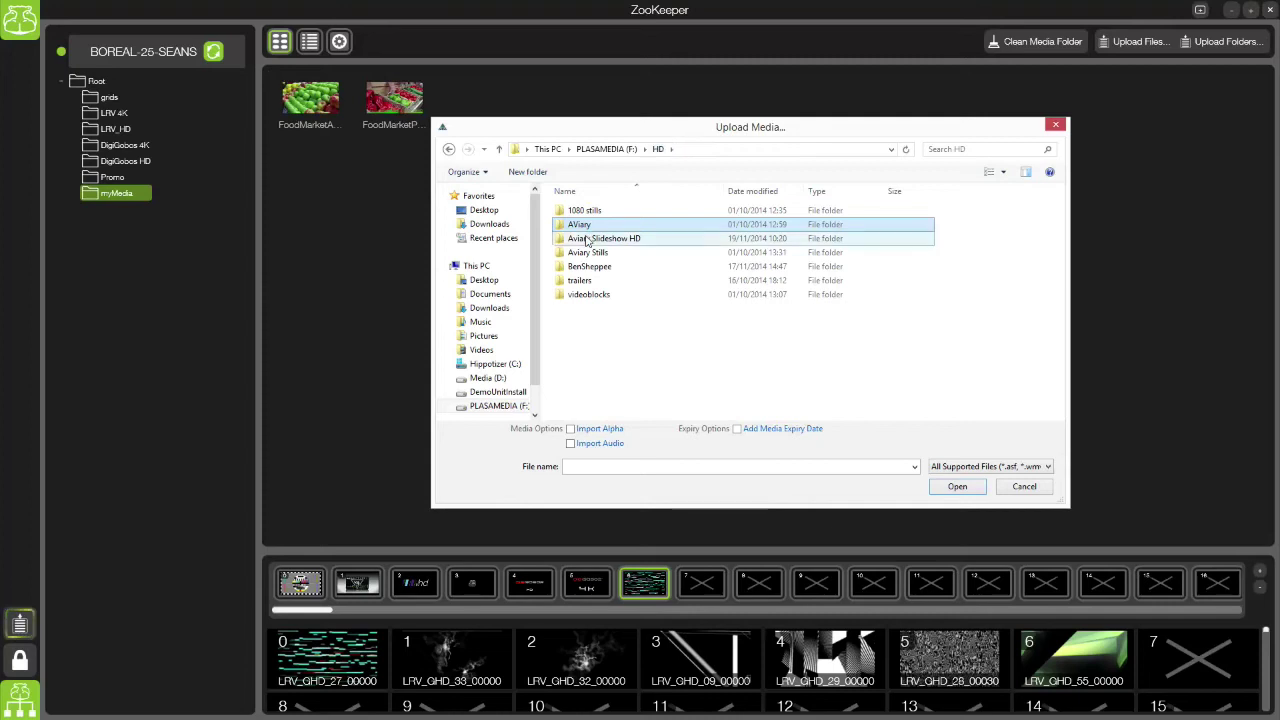
{"action": "double_click", "coordinate": [590, 234]}
{"action": "left_click", "coordinate": [591, 211]}
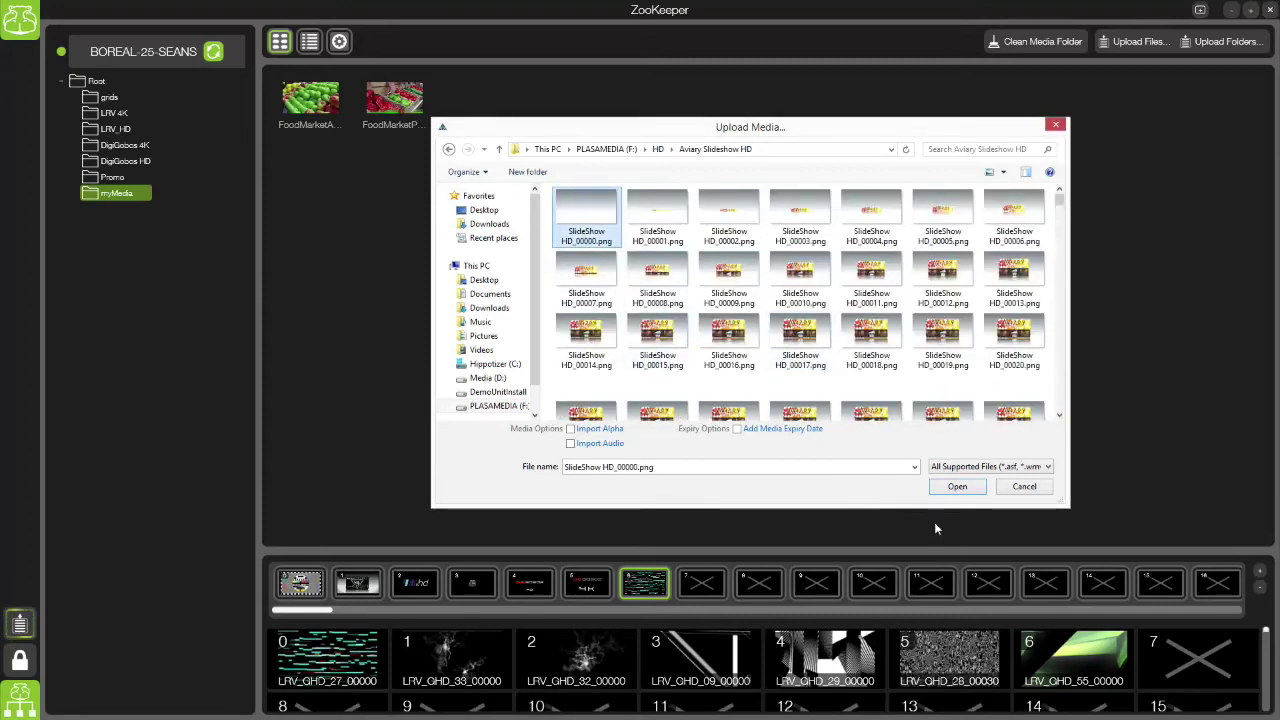
{"action": "left_click", "coordinate": [957, 486]}
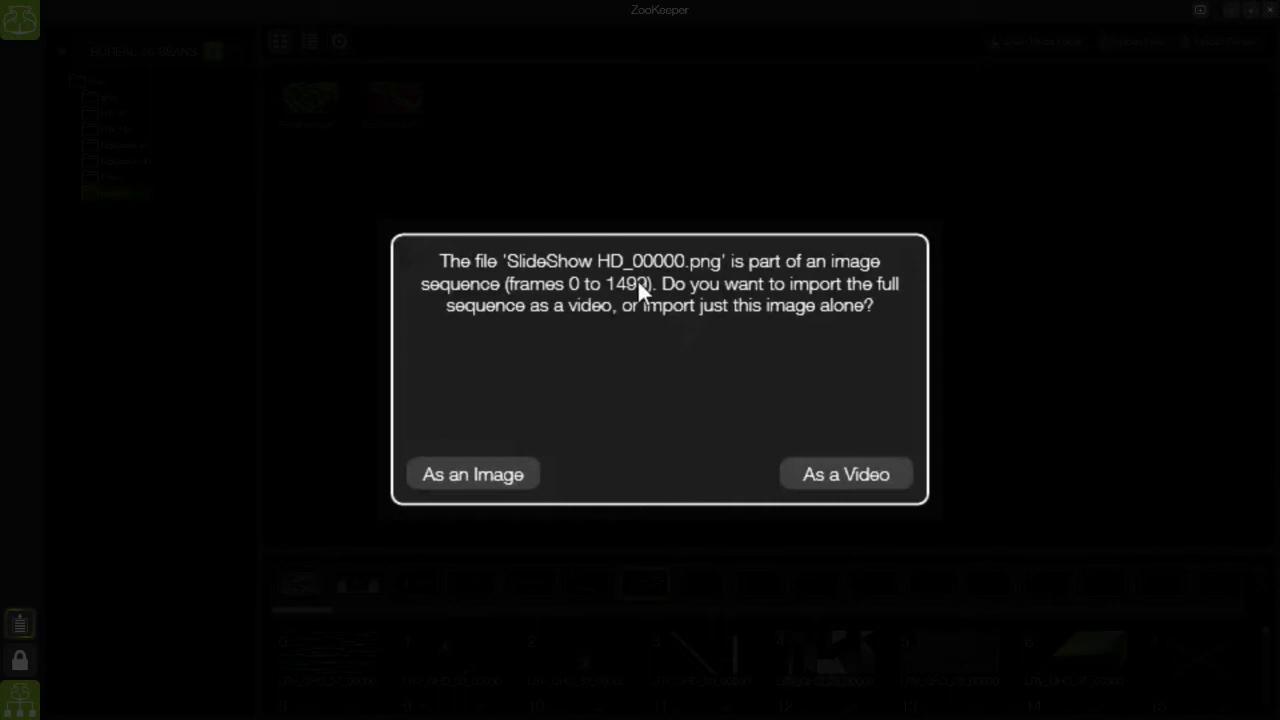
- Import the slideshow sequence as a video and close the task queue
{"action": "left_click", "coordinate": [530, 470]}
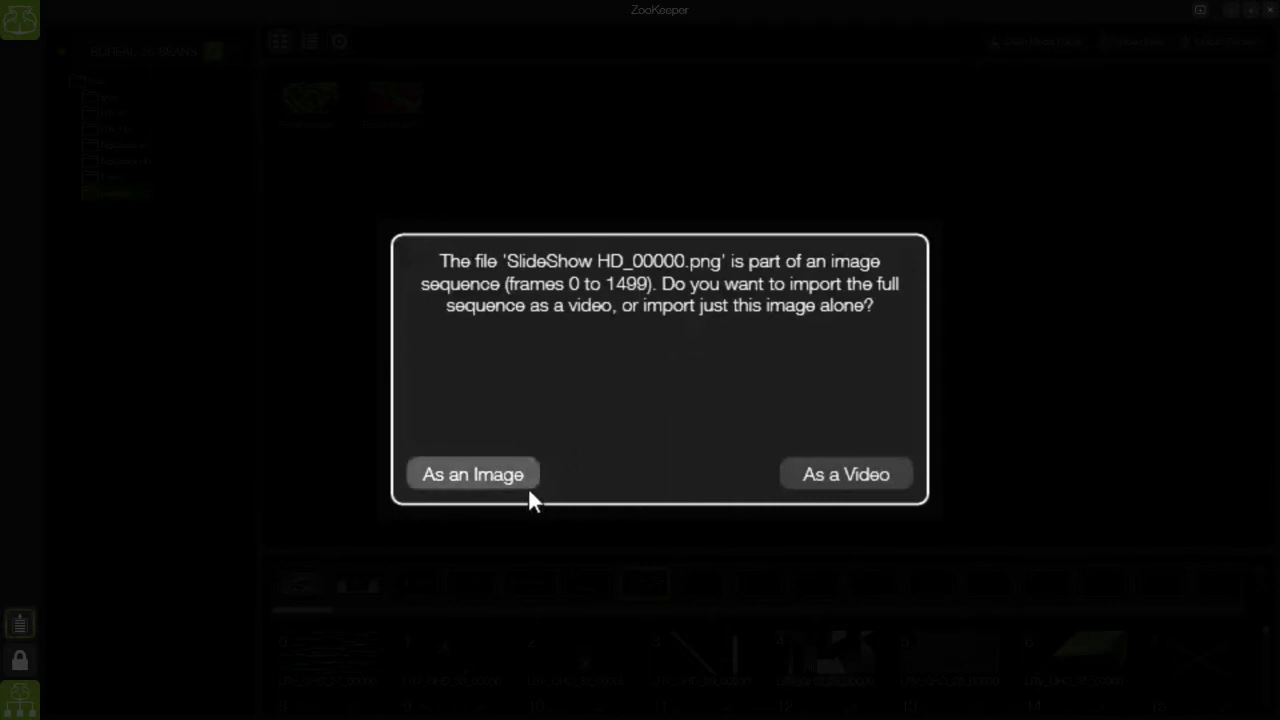
{"action": "left_click", "coordinate": [870, 476]}
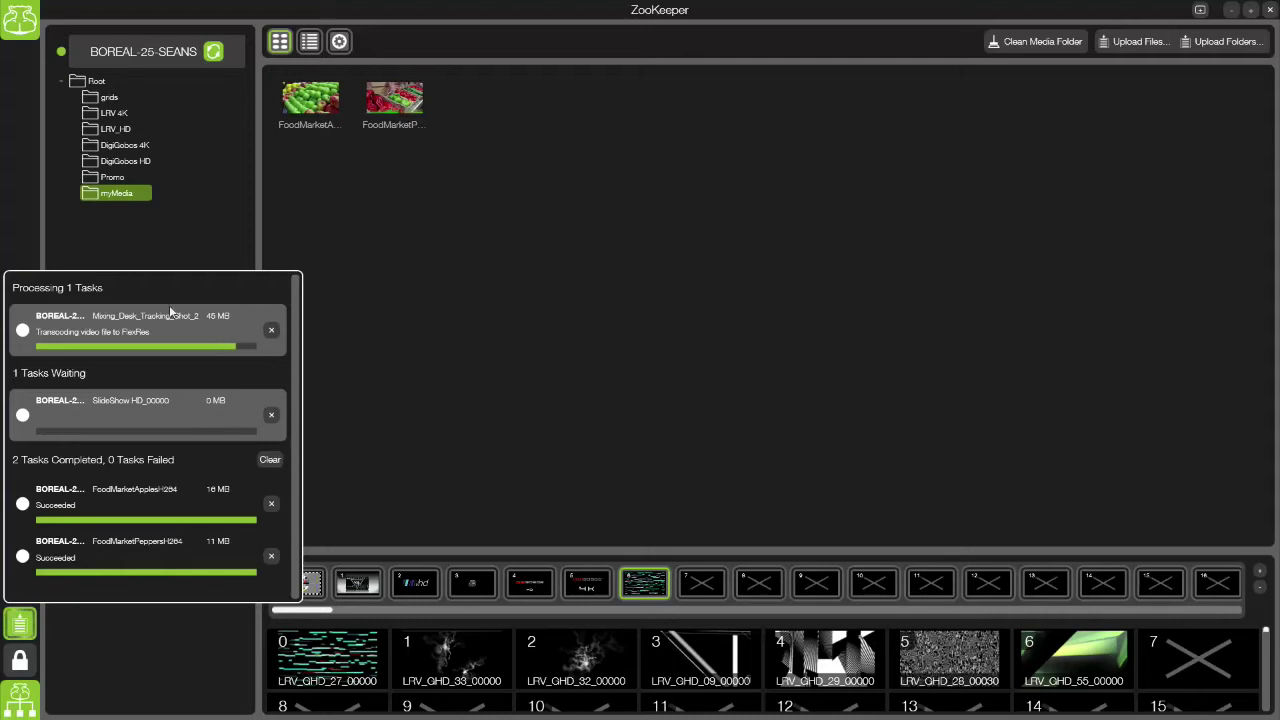
{"action": "left_click", "coordinate": [498, 254]}
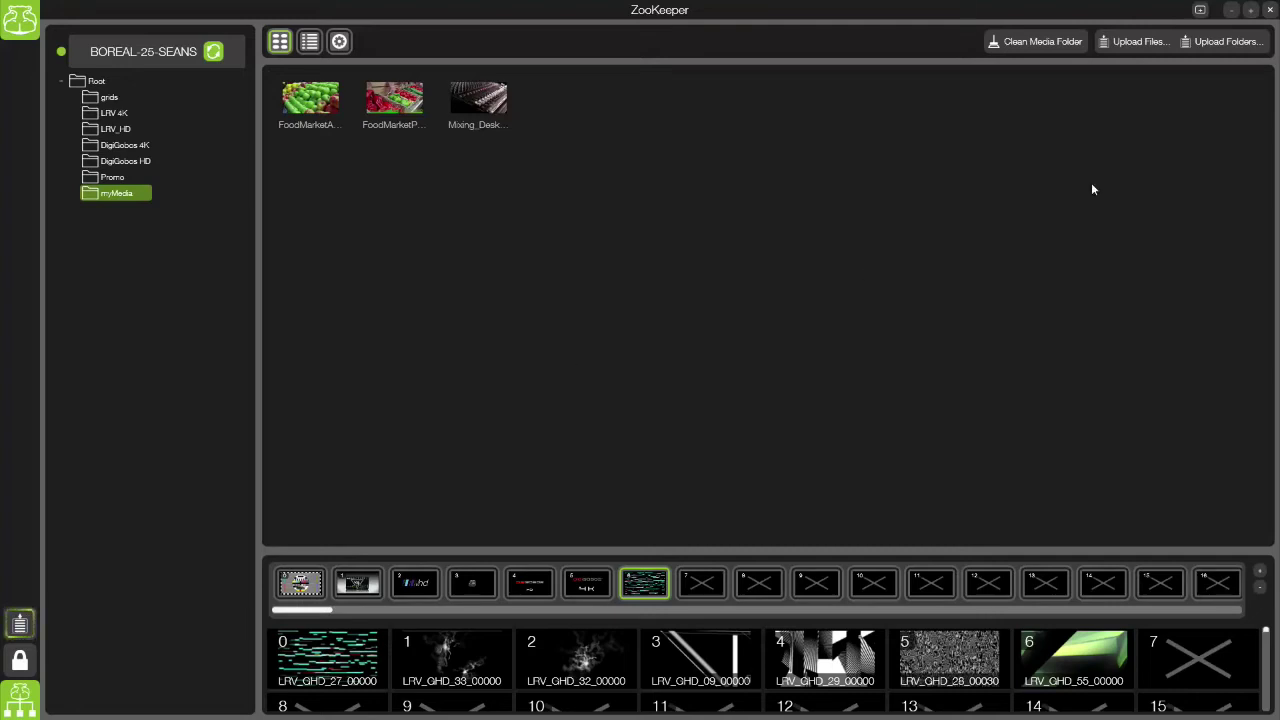
- Upload the five ben_sheppee folders from audioballs through kandicubo
{"action": "left_click", "coordinate": [1207, 42]}
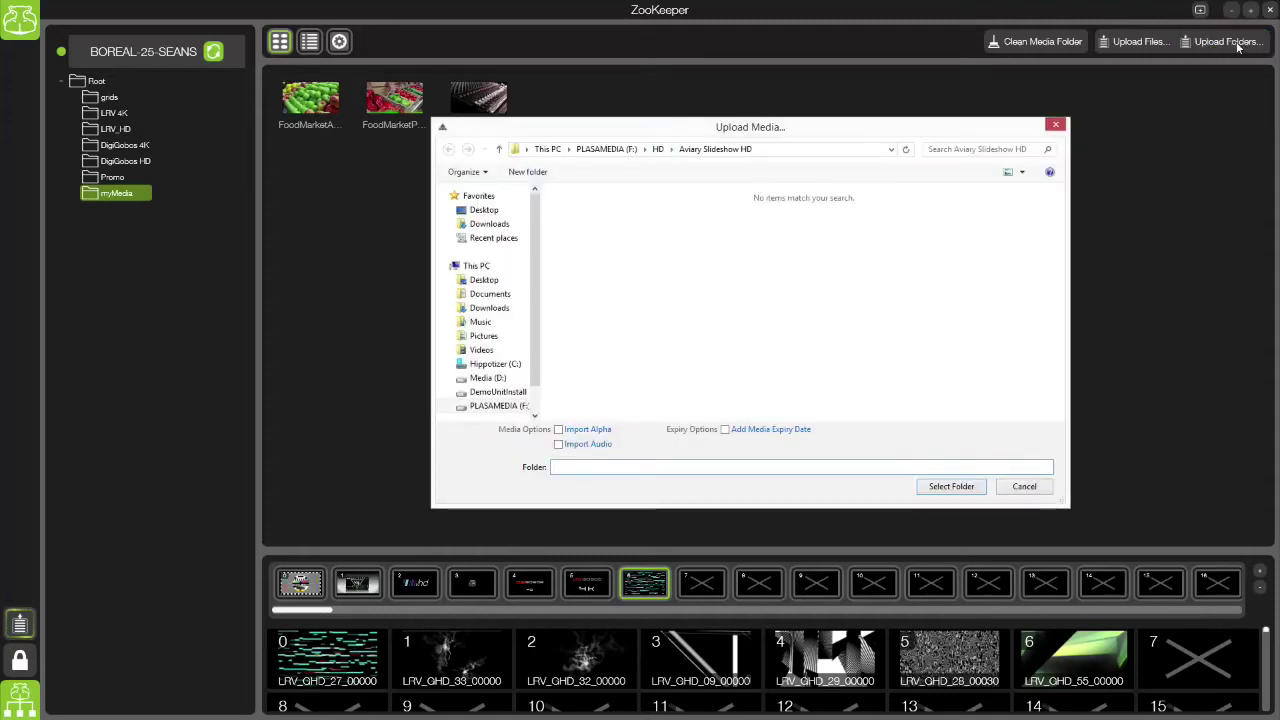
{"action": "left_click", "coordinate": [659, 150]}
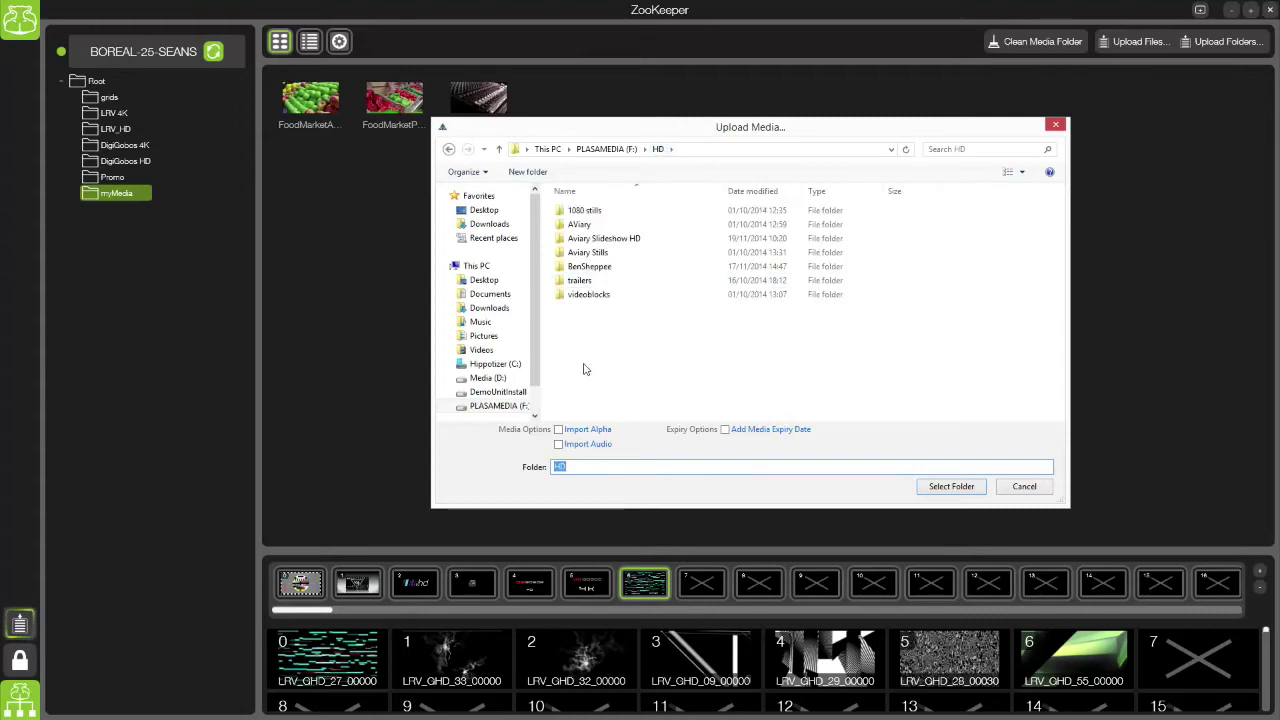
{"action": "left_click", "coordinate": [607, 150]}
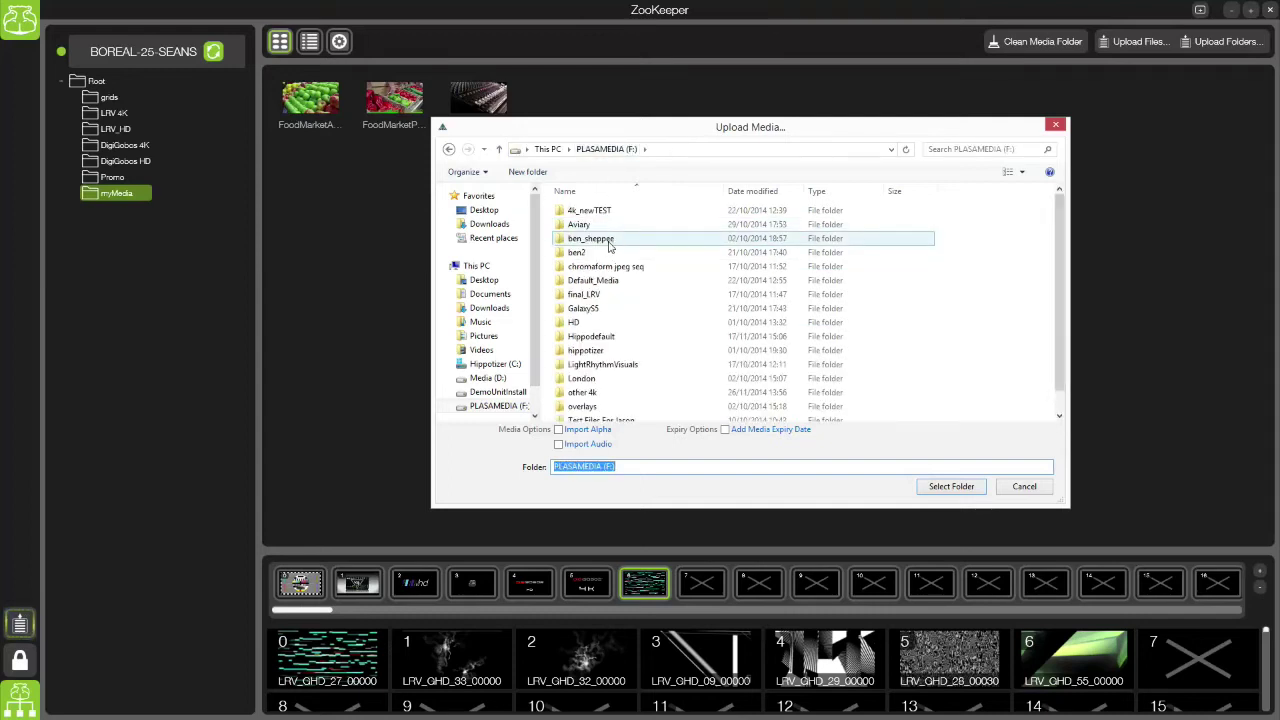
{"action": "double_click", "coordinate": [600, 238]}
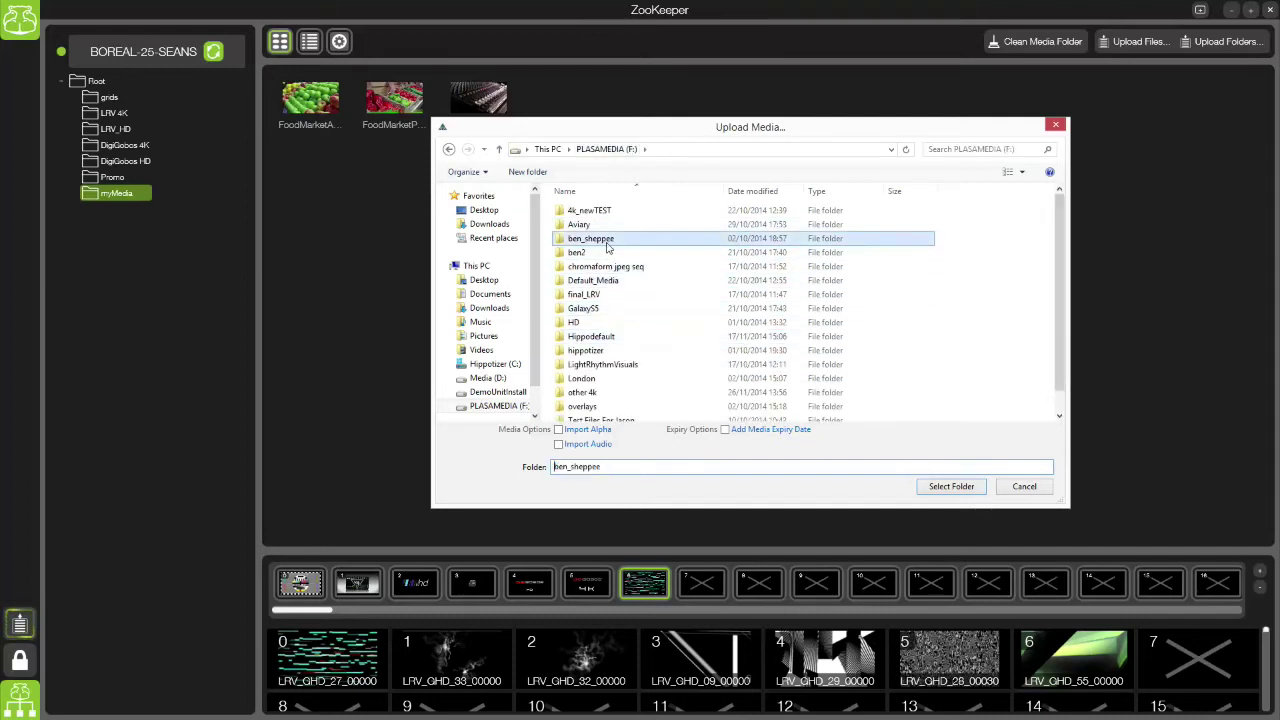
{"action": "left_click", "coordinate": [585, 213]}
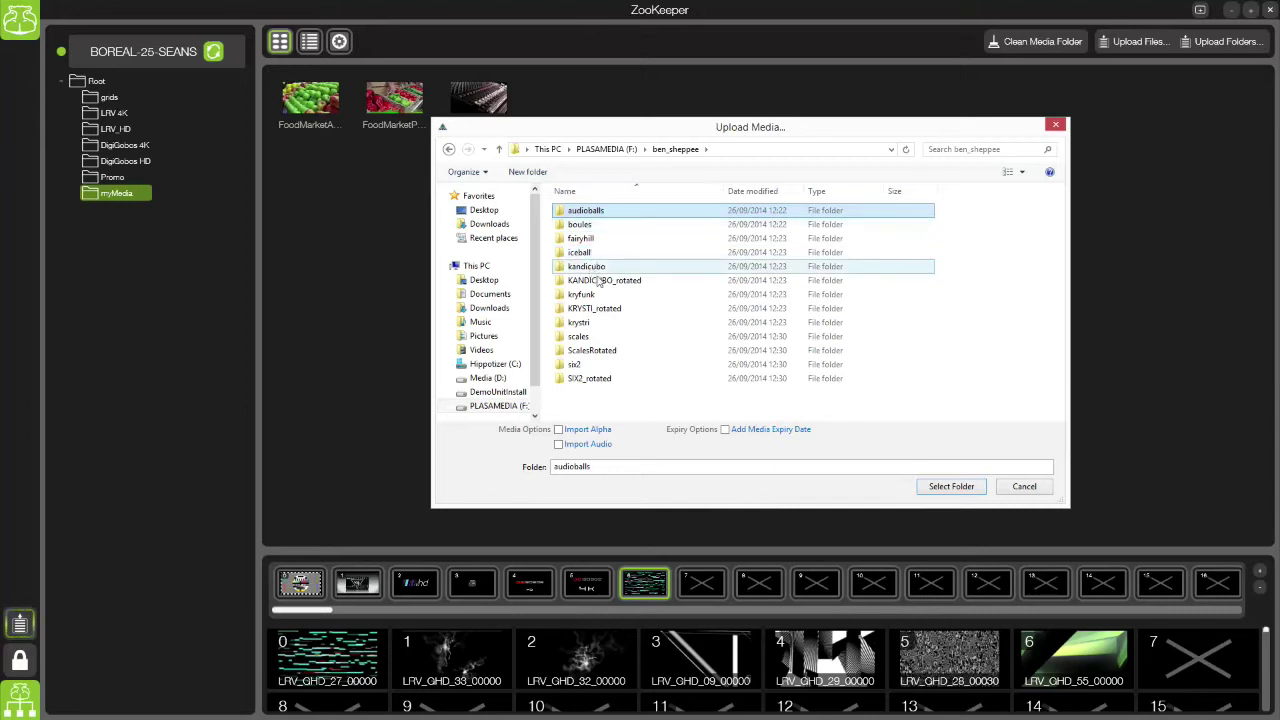
{"action": "left_click", "coordinate": [598, 268], "text": "shift"}
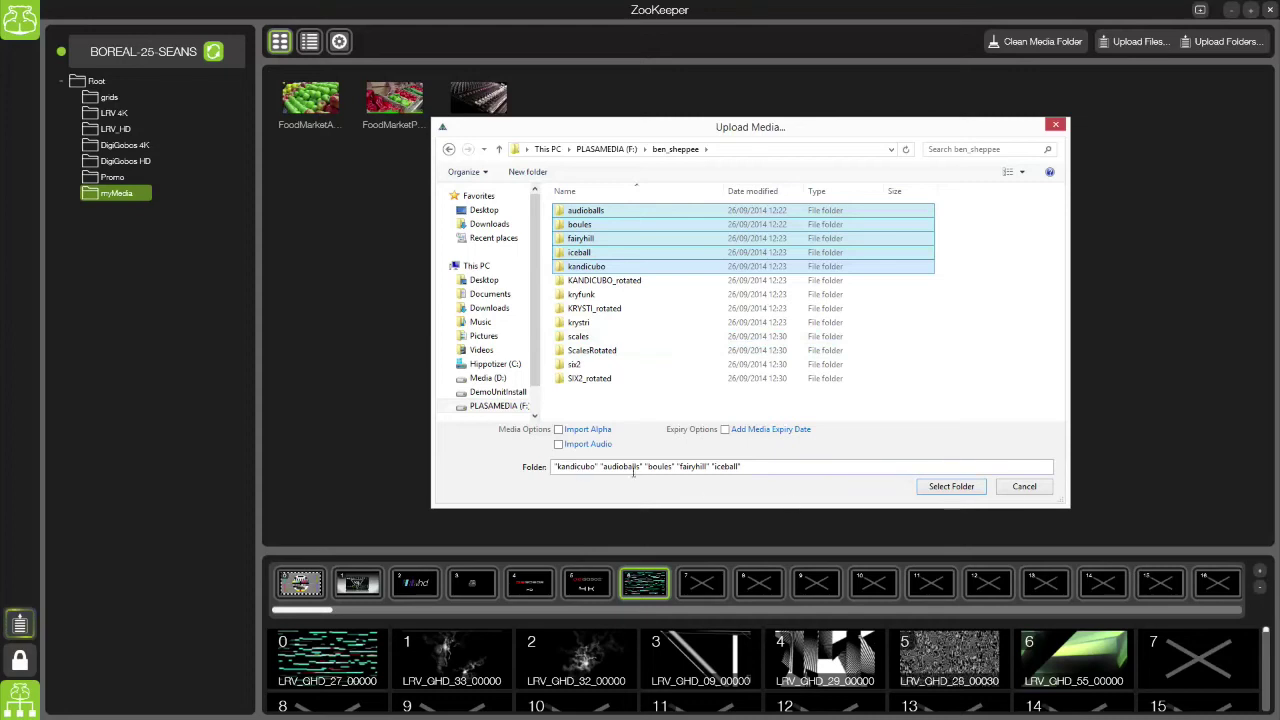
{"action": "left_click", "coordinate": [948, 487]}
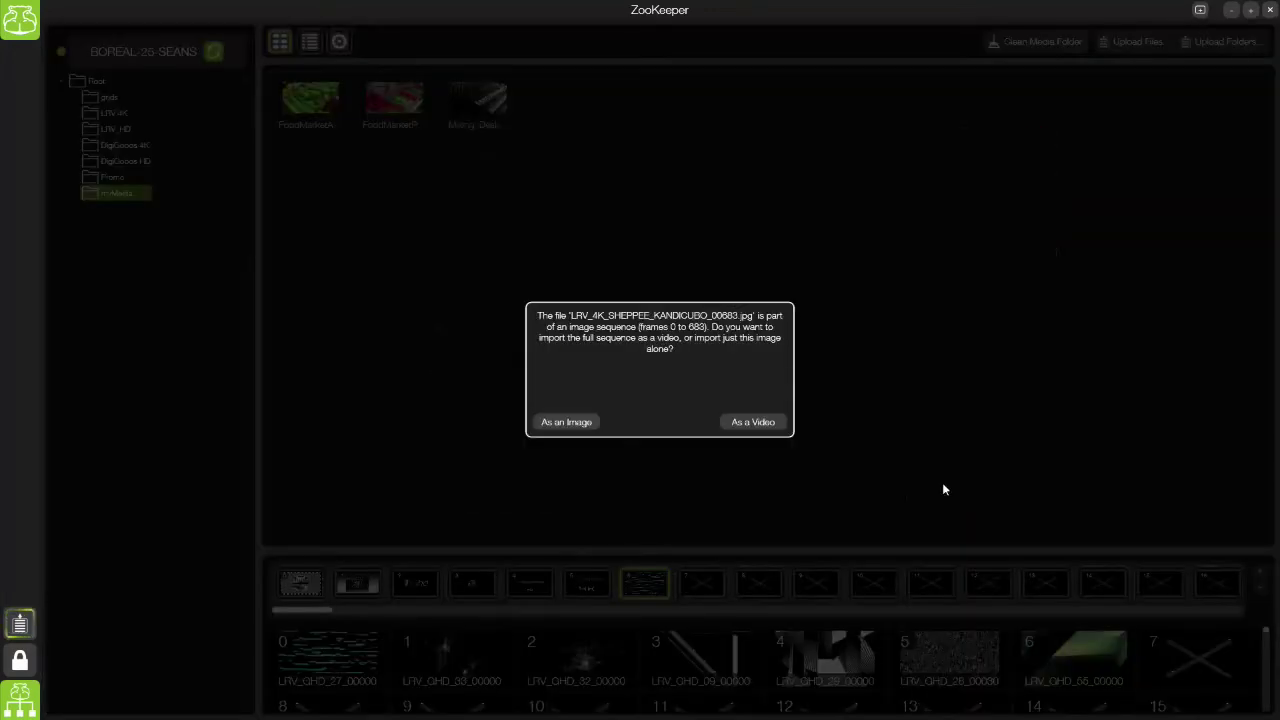
- Import each of the six image sequences as a video and review the queue
{"action": "left_click", "coordinate": [752, 422]}
{"action": "left_click", "coordinate": [752, 422]}
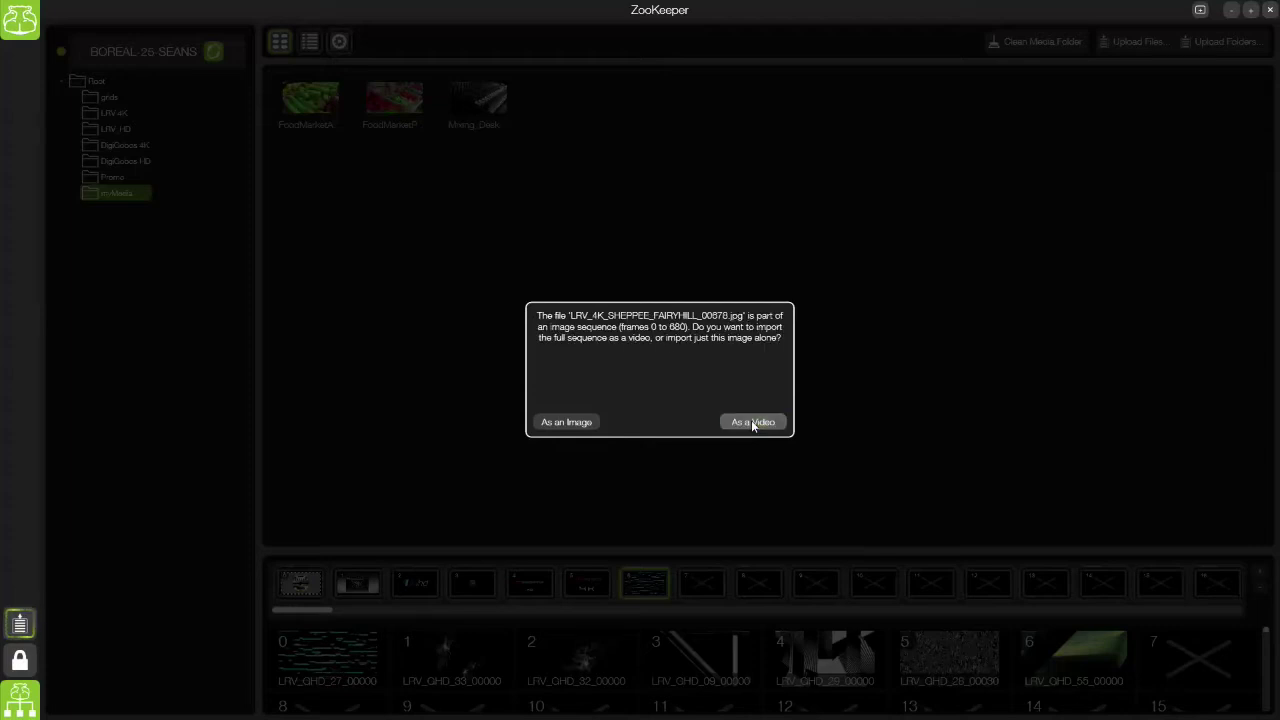
{"action": "left_click", "coordinate": [752, 422]}
{"action": "left_click", "coordinate": [752, 422]}
{"action": "left_click", "coordinate": [752, 422]}
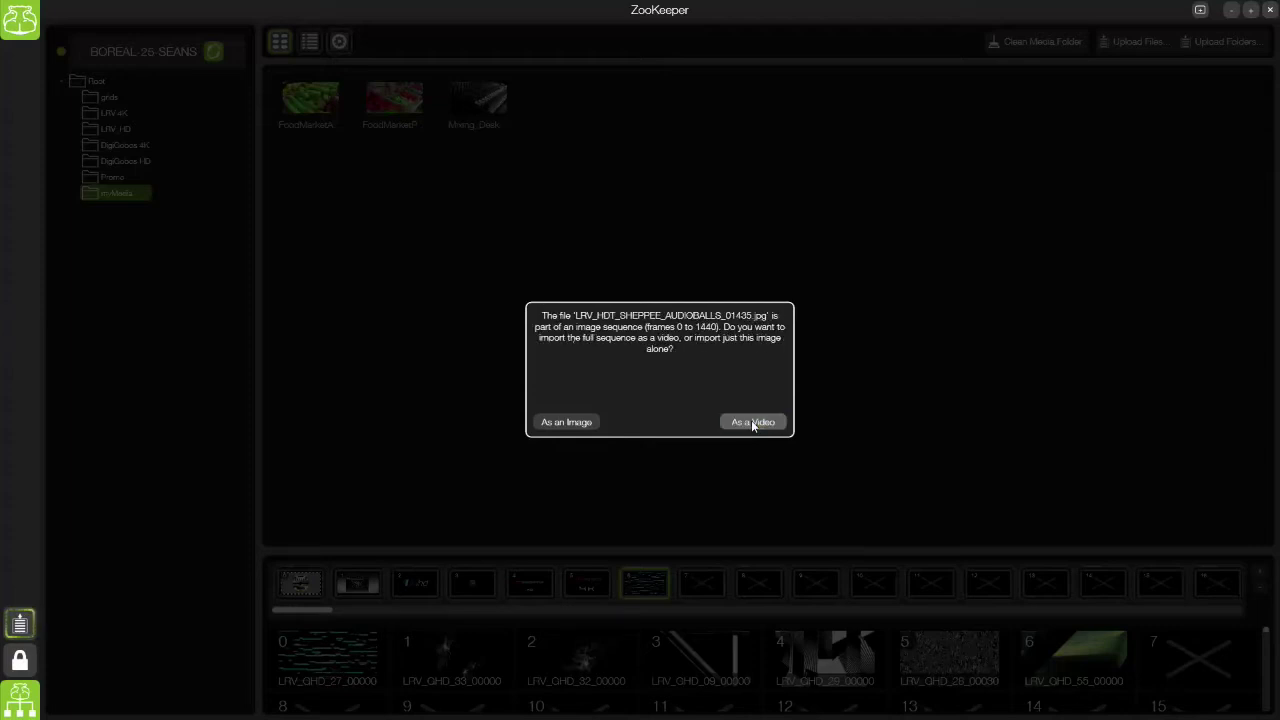
{"action": "left_click", "coordinate": [752, 422]}
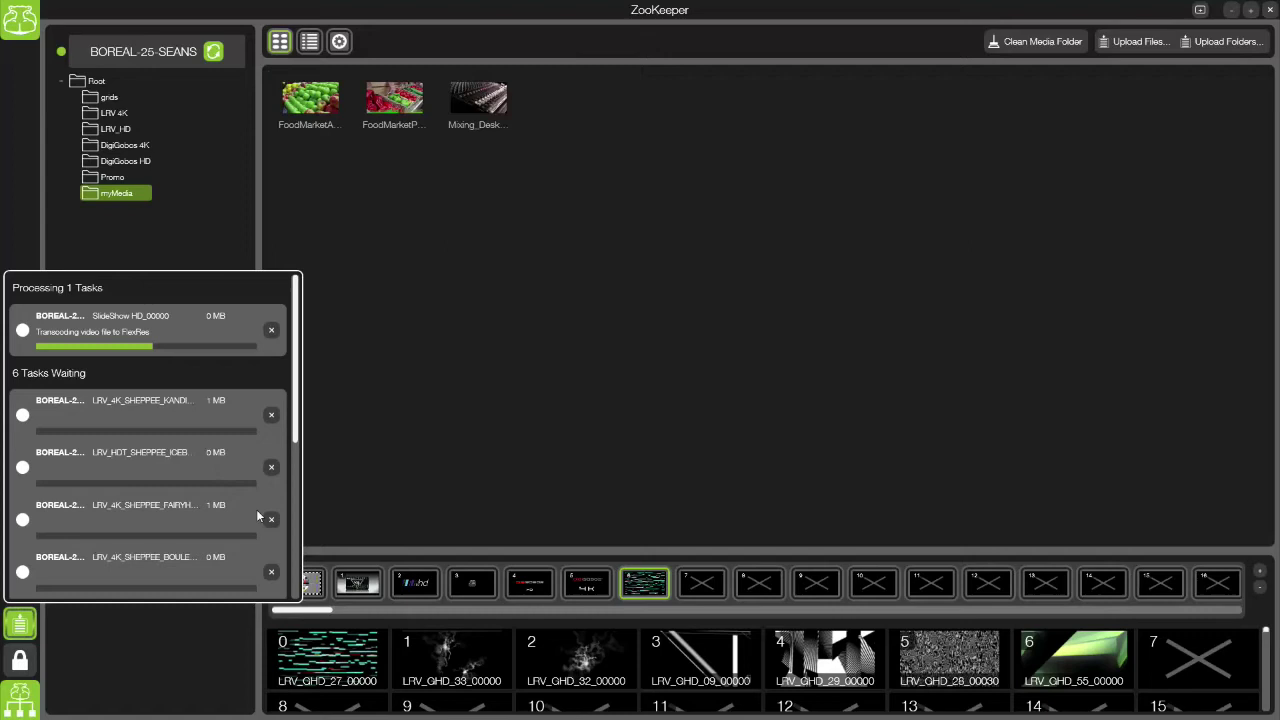
{"action": "scroll", "coordinate": [295, 430], "scroll_direction": "down", "scroll_amount": 5}
{"action": "scroll", "coordinate": [298, 428], "scroll_direction": "up", "scroll_amount": 4}
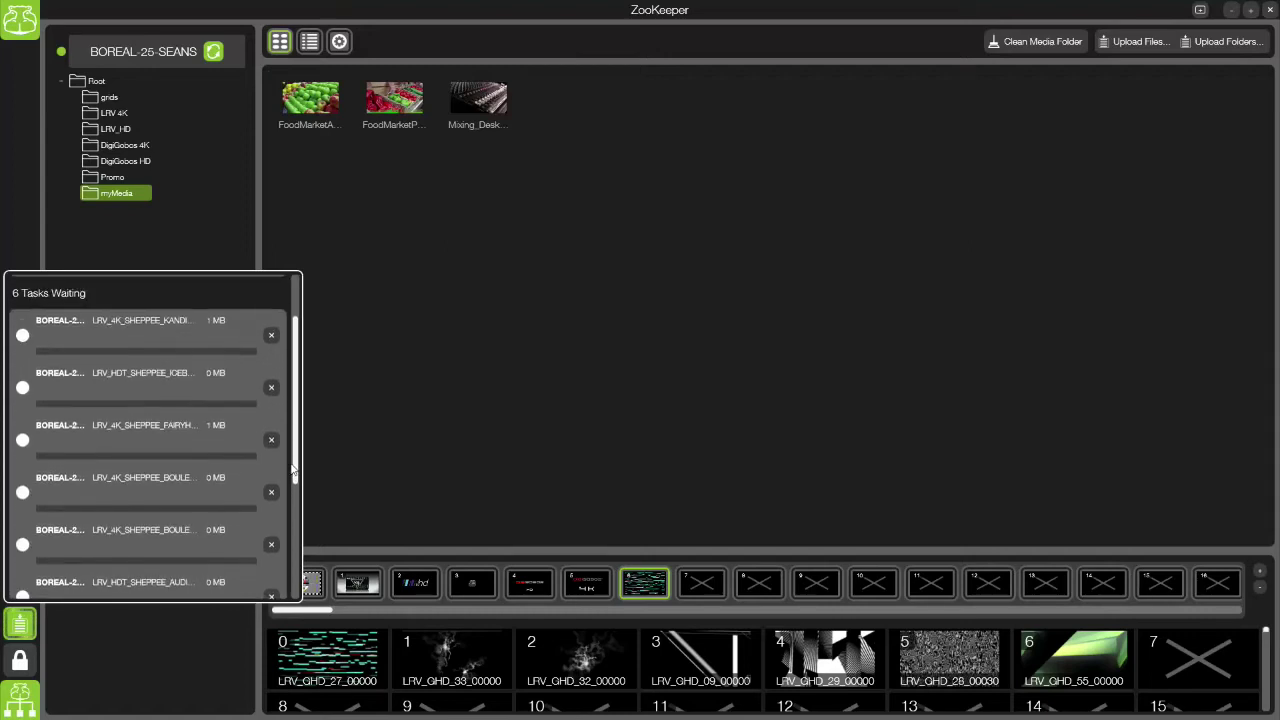
{"action": "scroll", "coordinate": [301, 420], "scroll_direction": "up", "scroll_amount": 1}
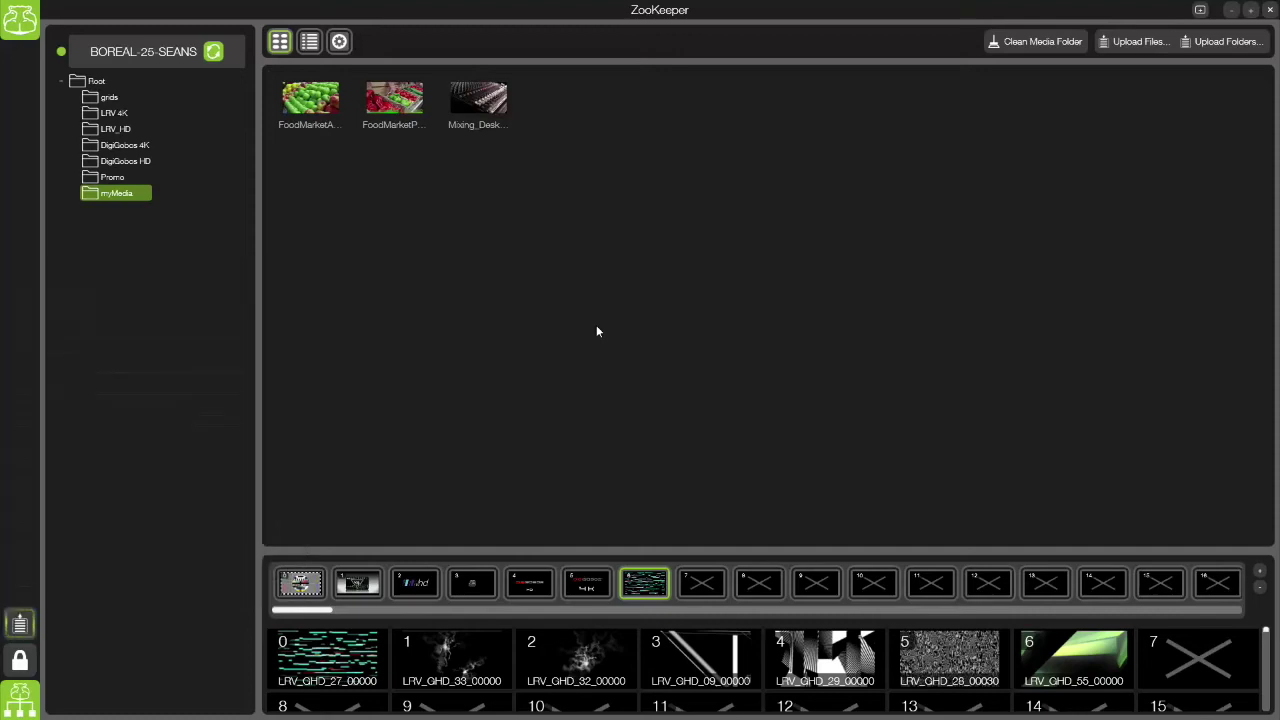
- In Encoding settings, set image sequences to Always Import Image Sequences As Video
{"action": "left_click", "coordinate": [339, 43]}
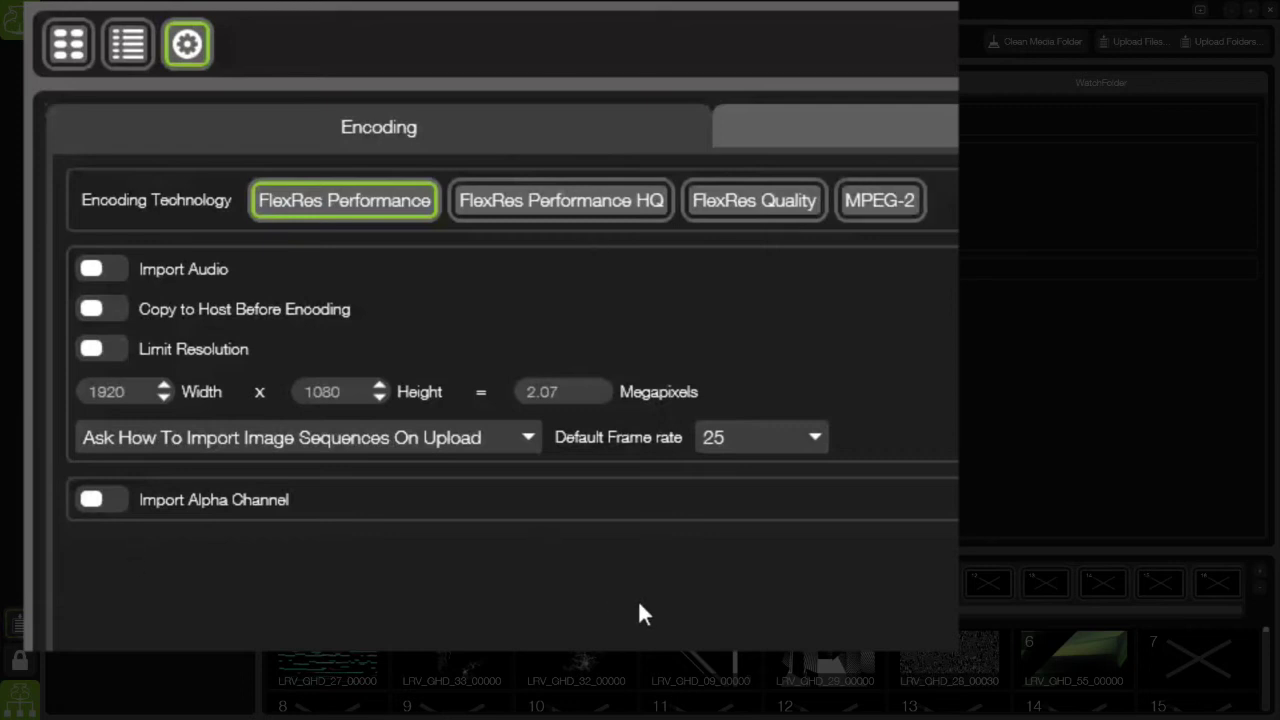
{"action": "left_click", "coordinate": [527, 441]}
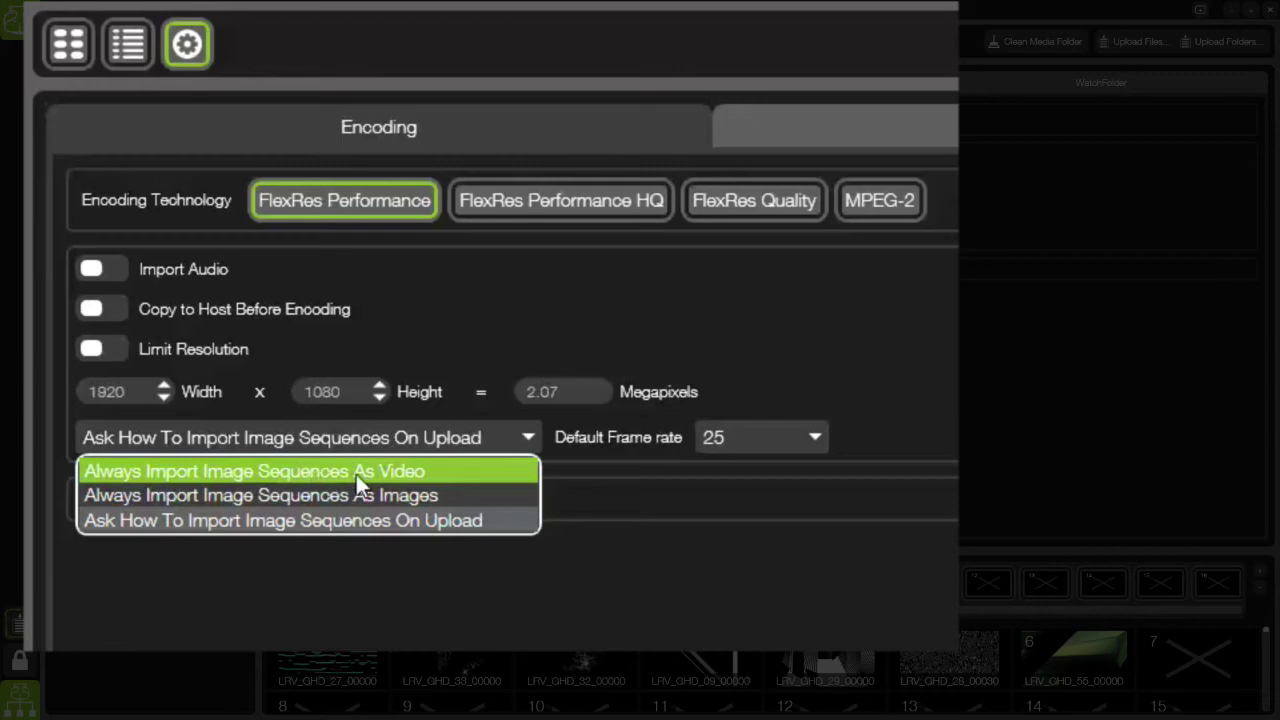
{"action": "left_click", "coordinate": [417, 474]}
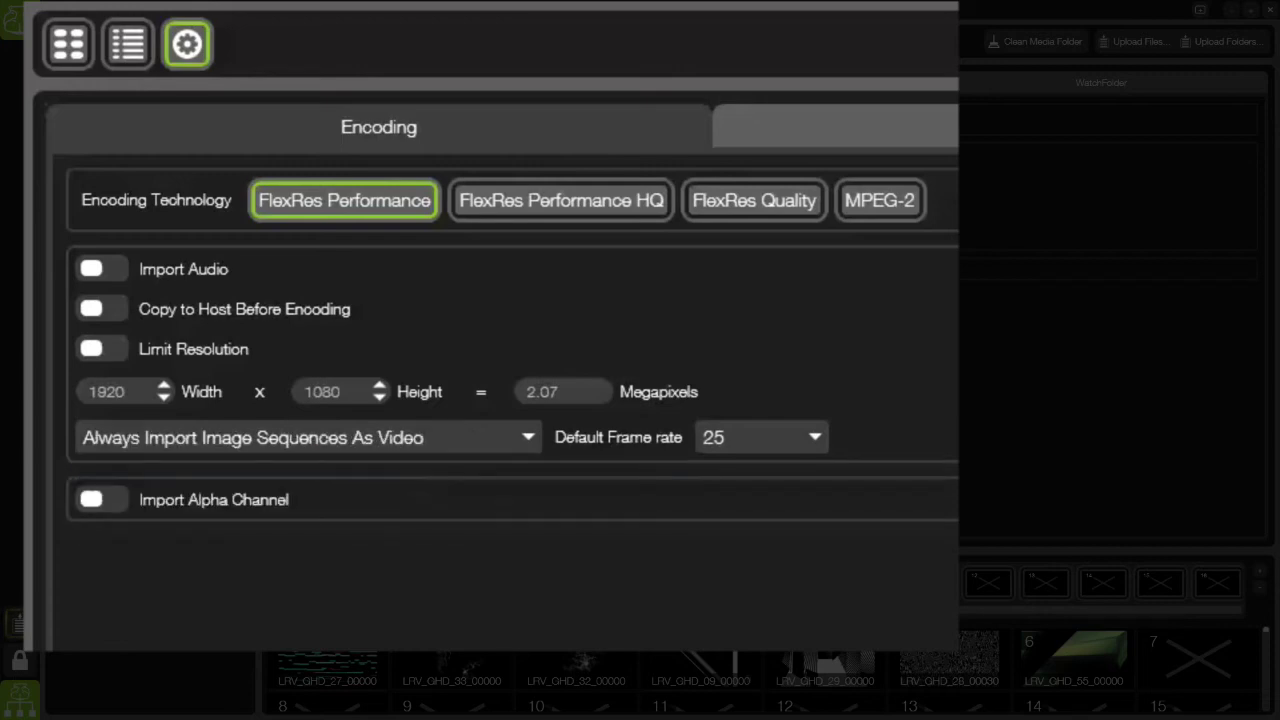
- Keep the default frame rate at 25 fps and leave Limit Resolution off
{"action": "left_click", "coordinate": [815, 441]}
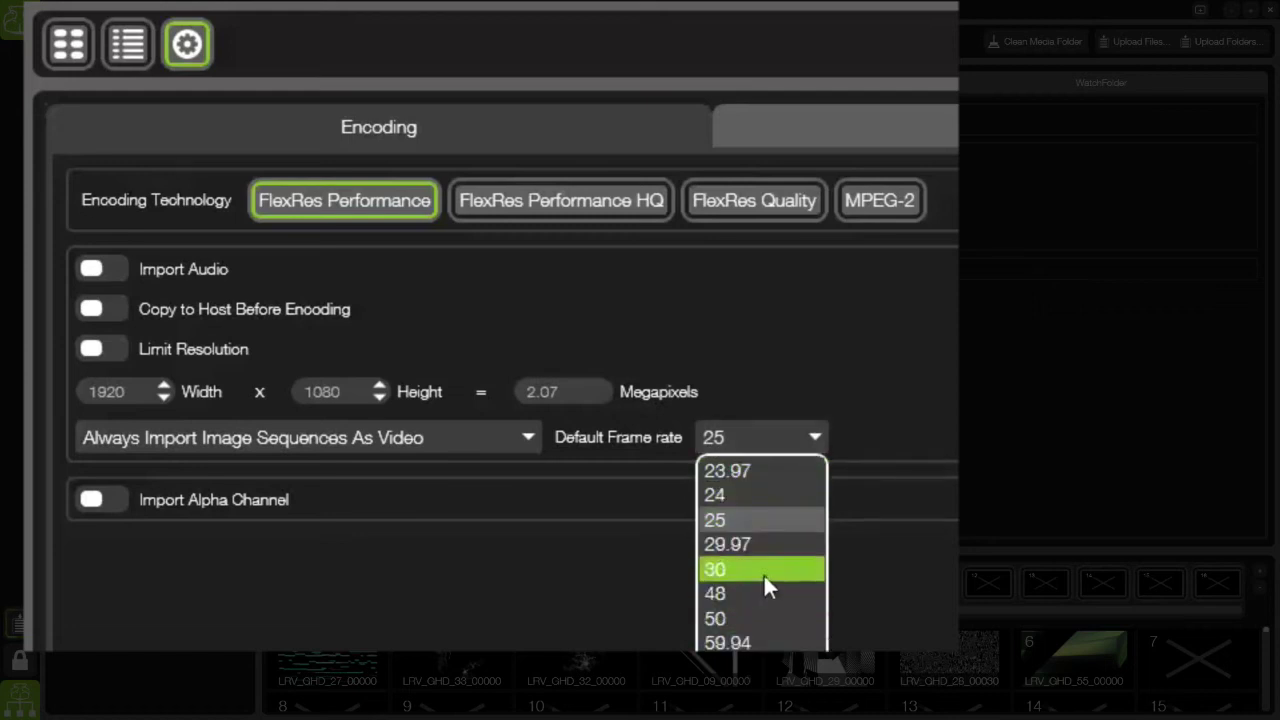
{"action": "left_click", "coordinate": [763, 573]}
{"action": "left_click", "coordinate": [798, 441]}
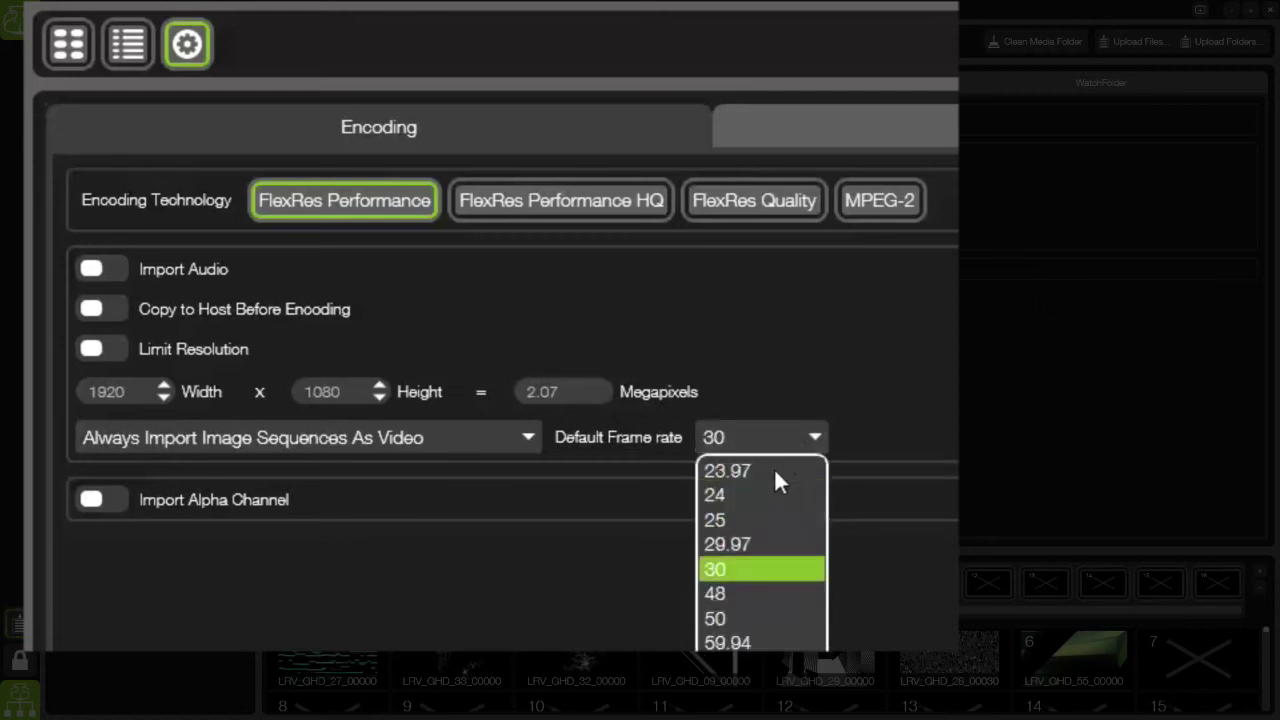
{"action": "left_click", "coordinate": [767, 518]}
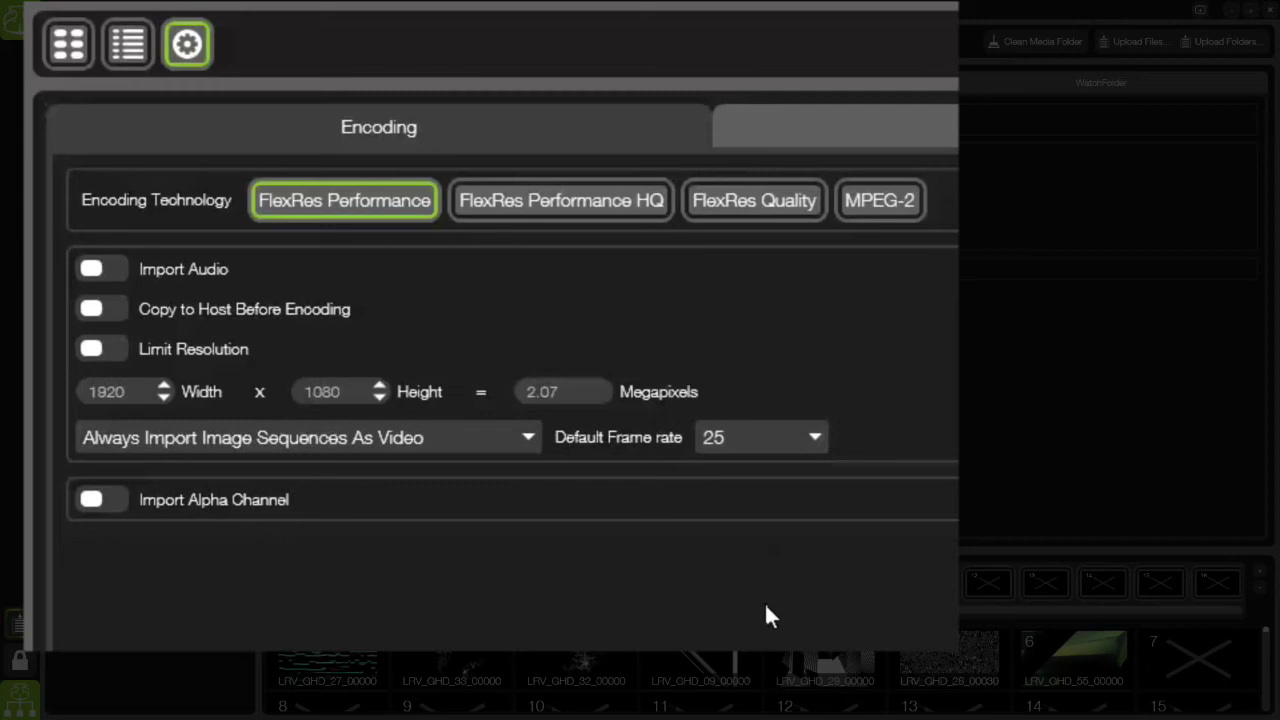
{"action": "left_click", "coordinate": [101, 350]}
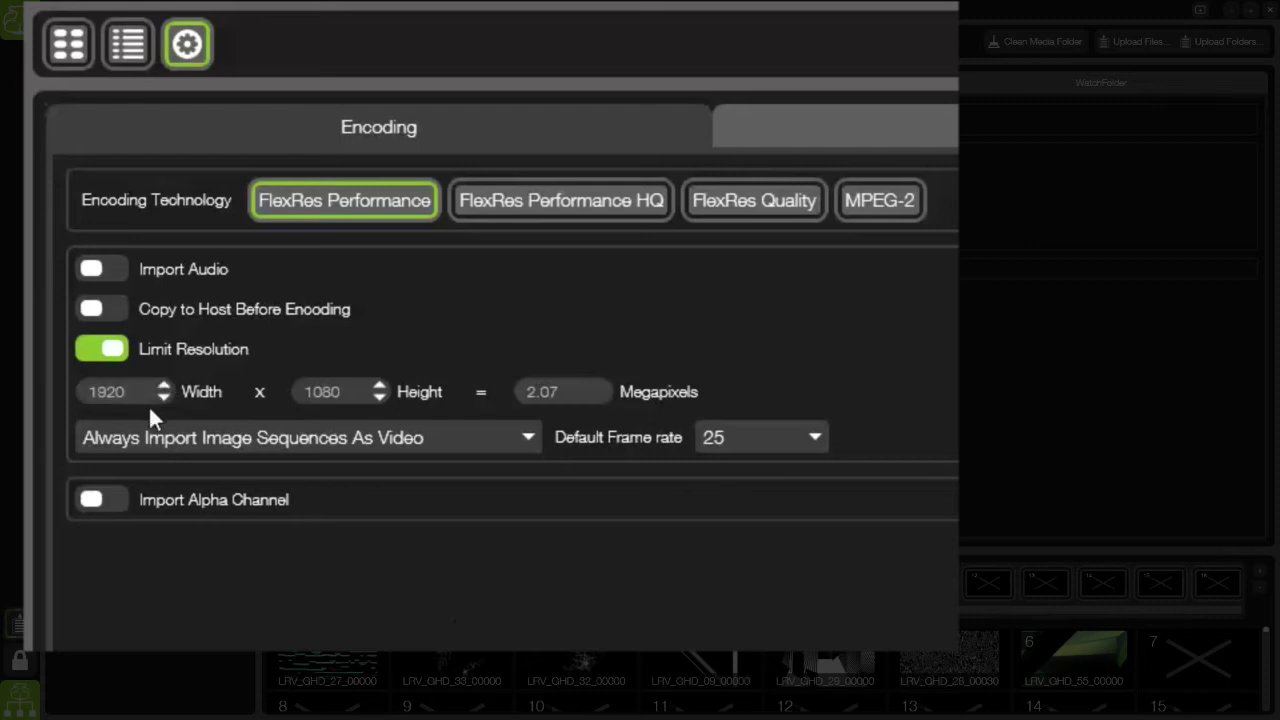
{"action": "left_click", "coordinate": [121, 353]}
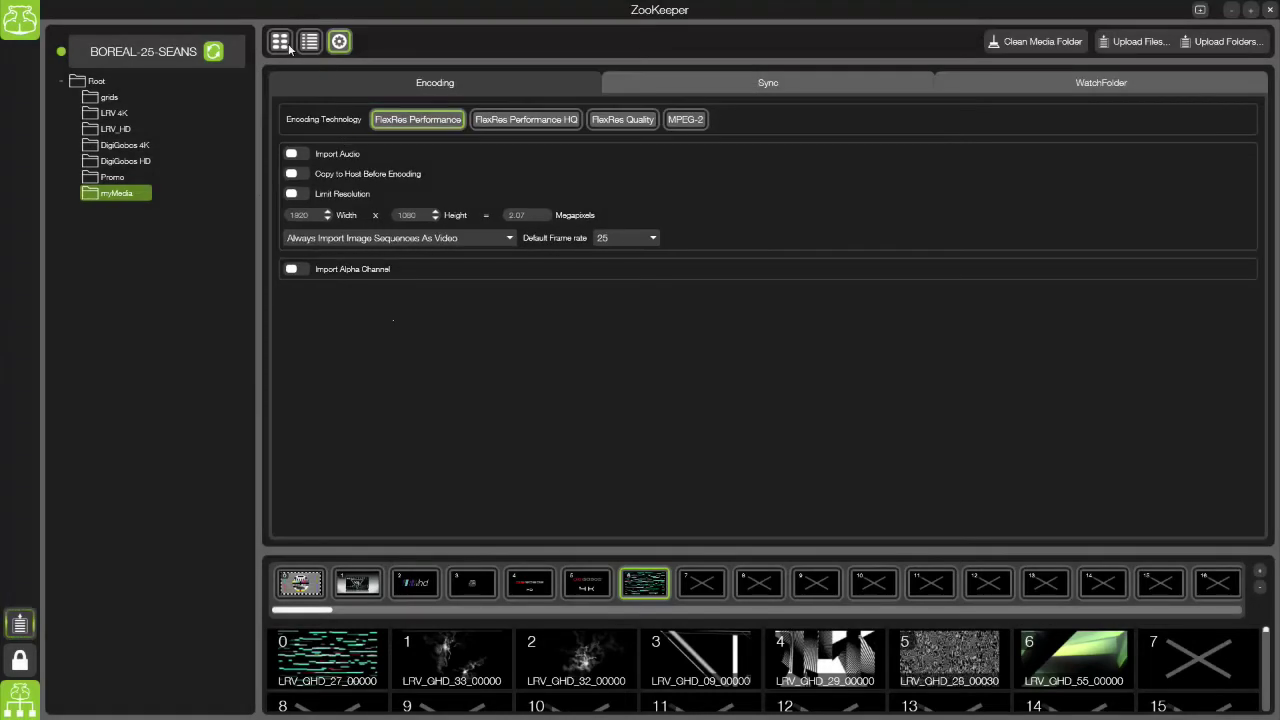
- Map all four myMedia clips into bank 7 from the grid view
{"action": "left_click", "coordinate": [68, 44]}
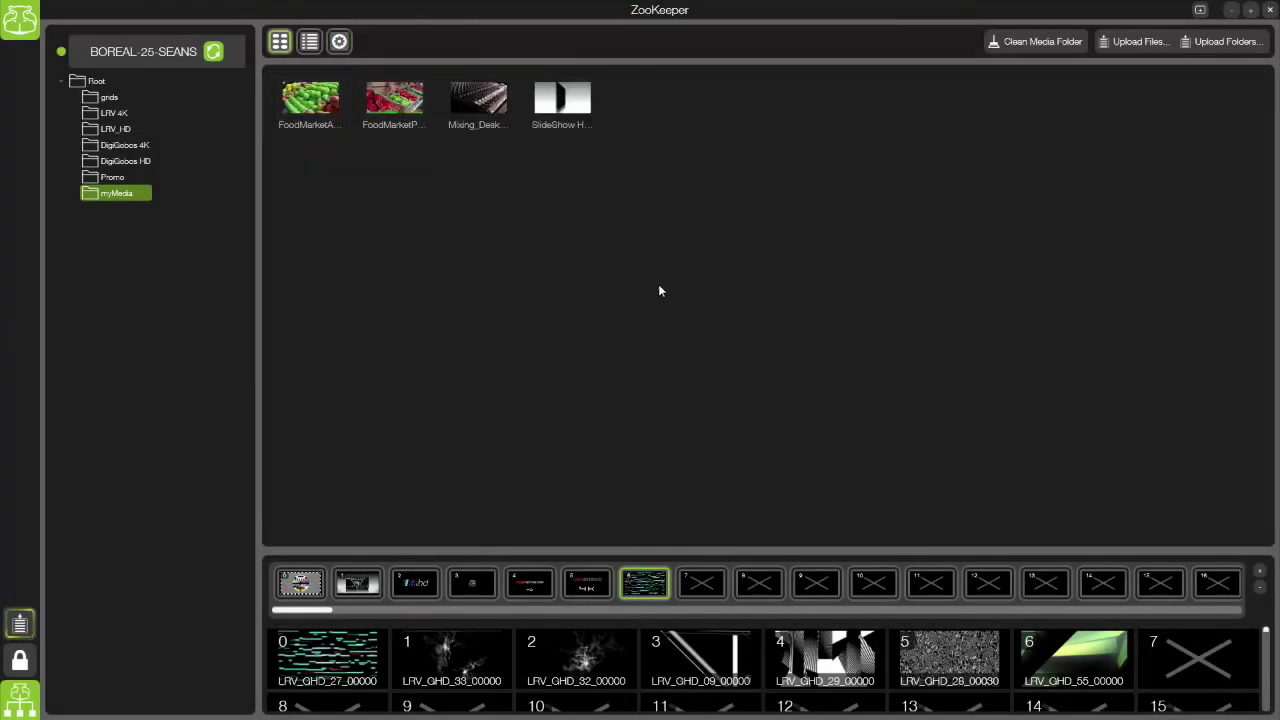
{"action": "left_click_drag", "start_coordinate": [662, 282], "coordinate": [215, 73]}
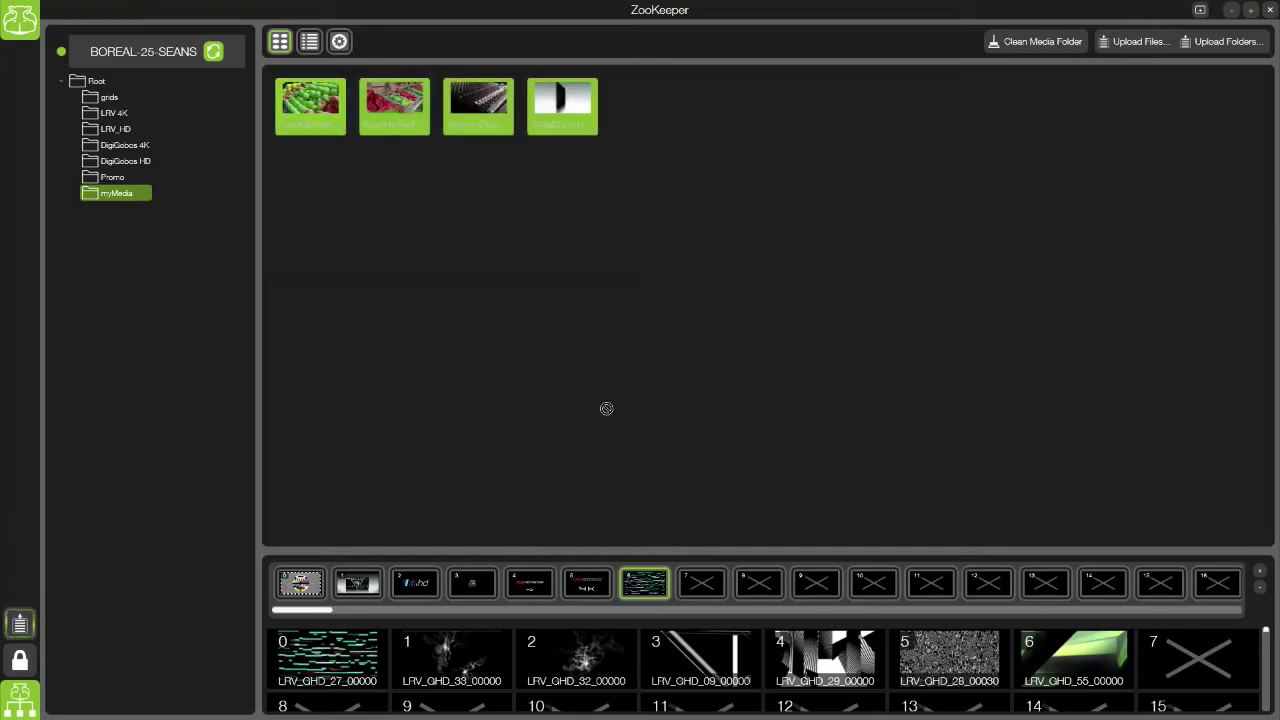
{"action": "left_click", "coordinate": [698, 585]}
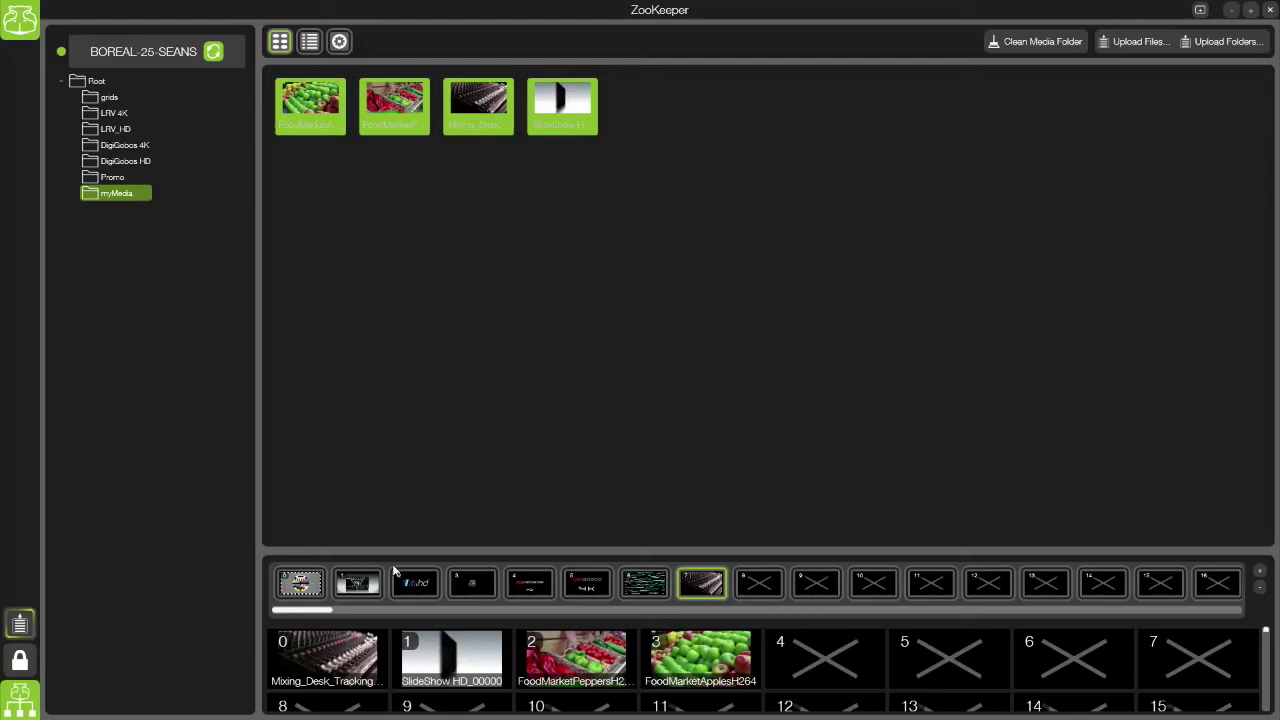
- In Mixes, load the Mixing_Desk clip (bank 7, clip 0) onto a Mix0 layer, then return home
{"action": "left_click", "coordinate": [20, 20]}
{"action": "left_click", "coordinate": [192, 165]}
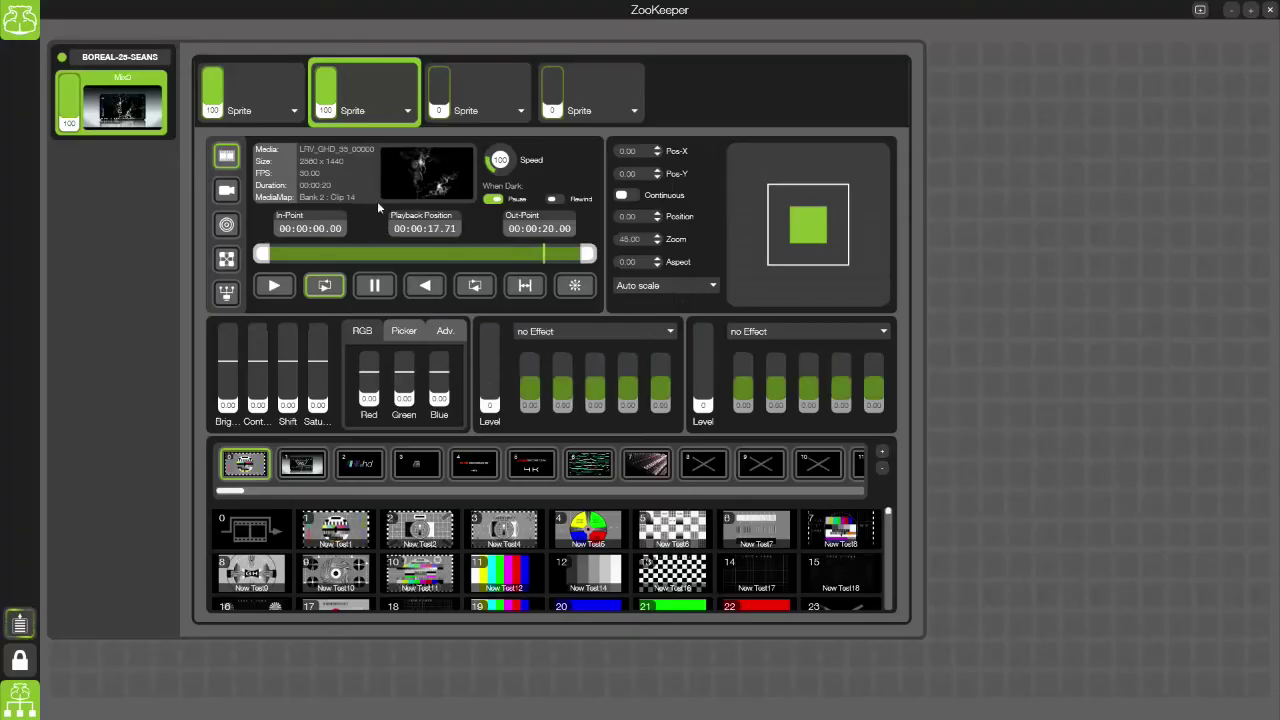
{"action": "left_click", "coordinate": [646, 463]}
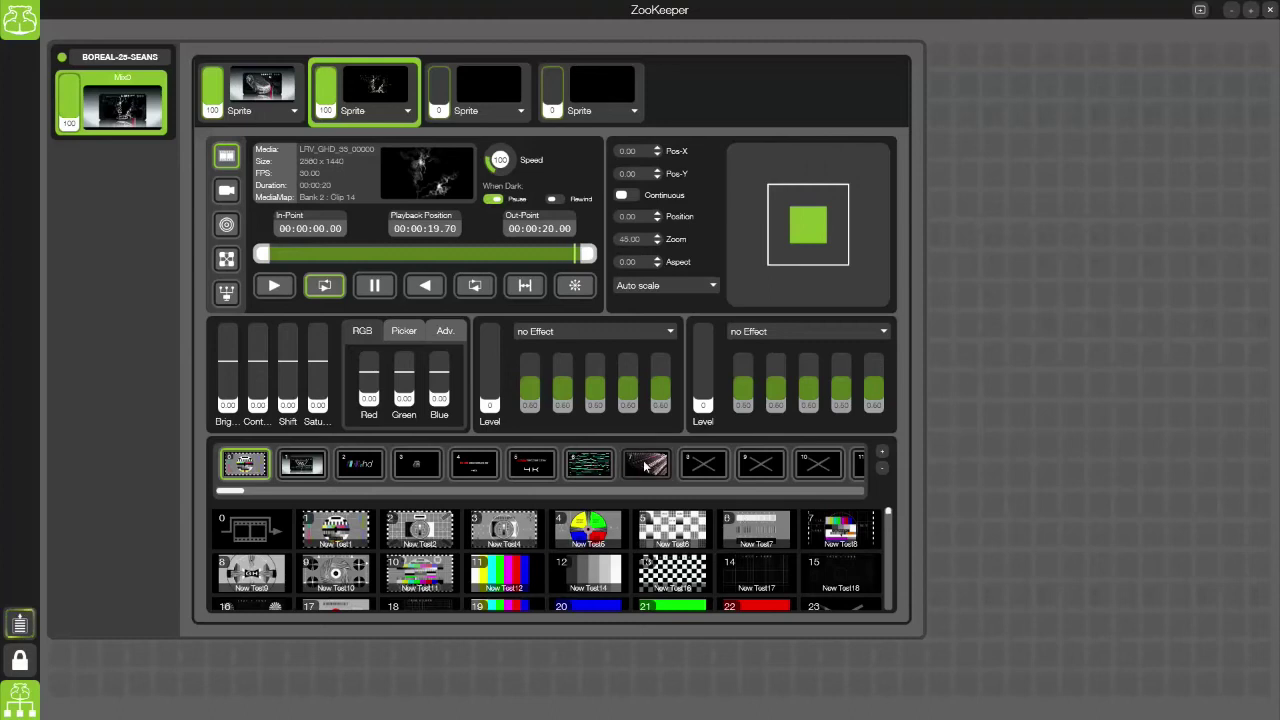
{"action": "left_click", "coordinate": [268, 525]}
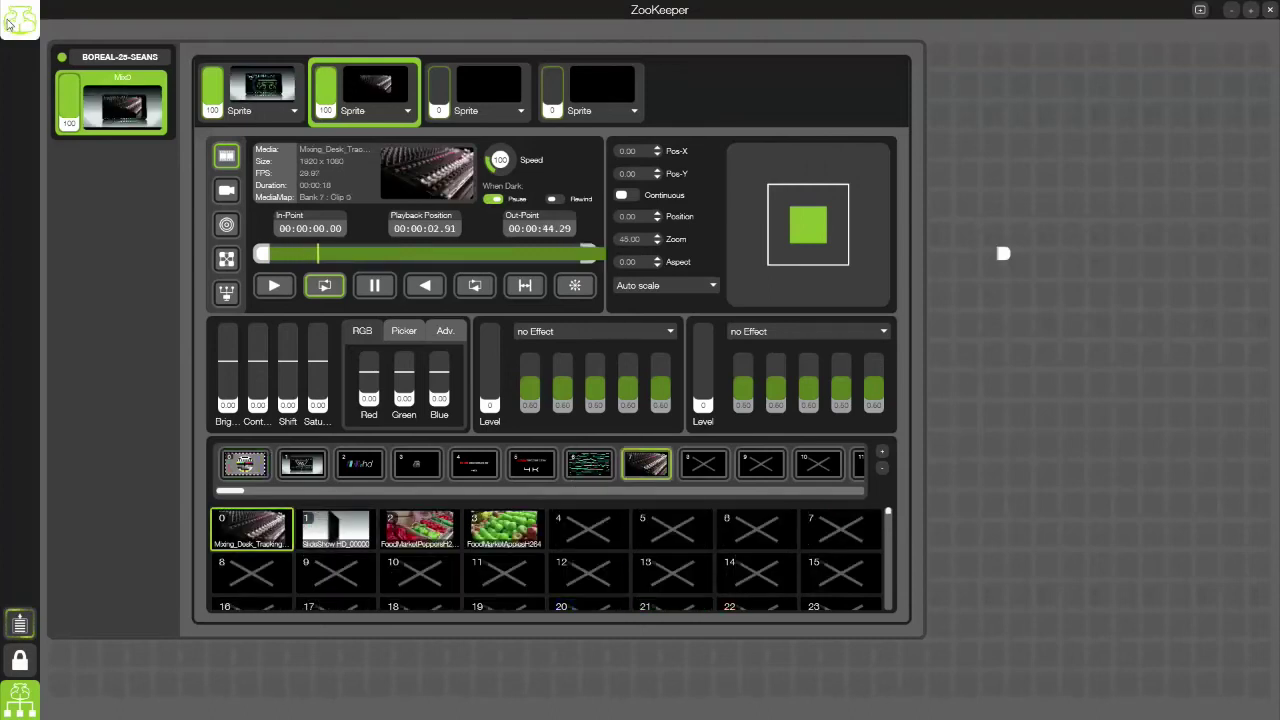
{"action": "left_click", "coordinate": [8, 24]}
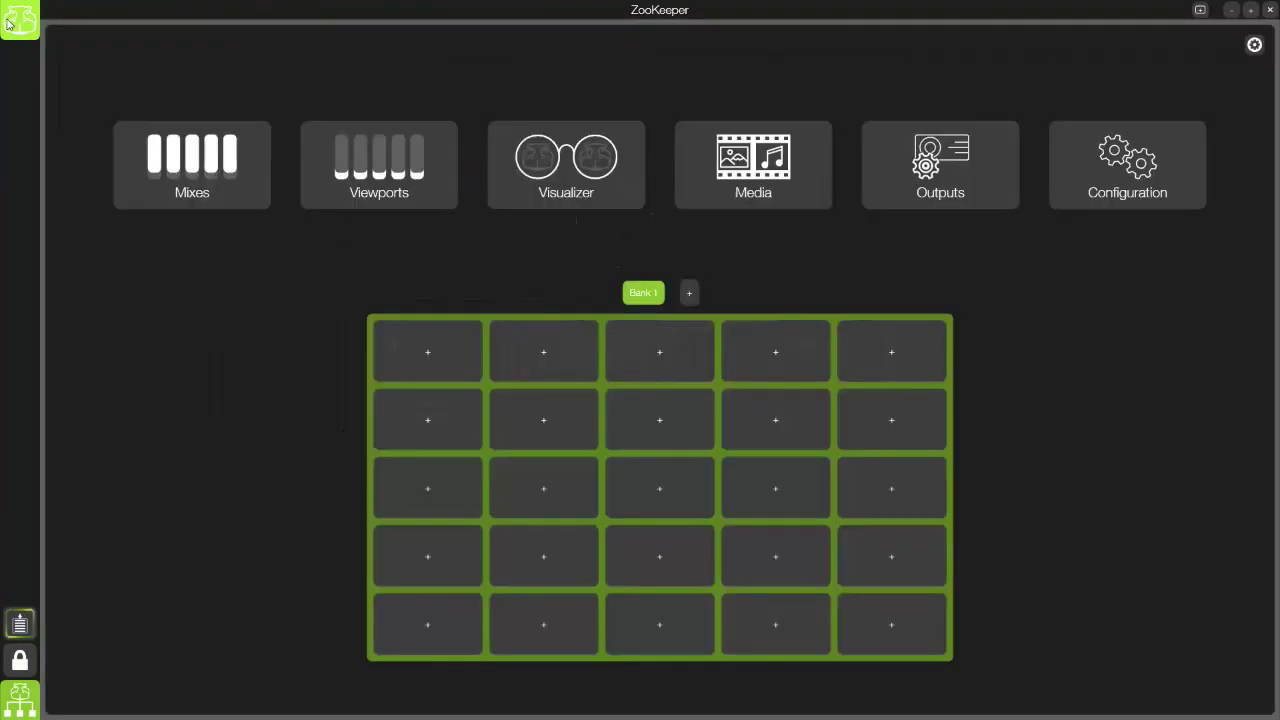
{"action": "left_click", "coordinate": [785, 167]}
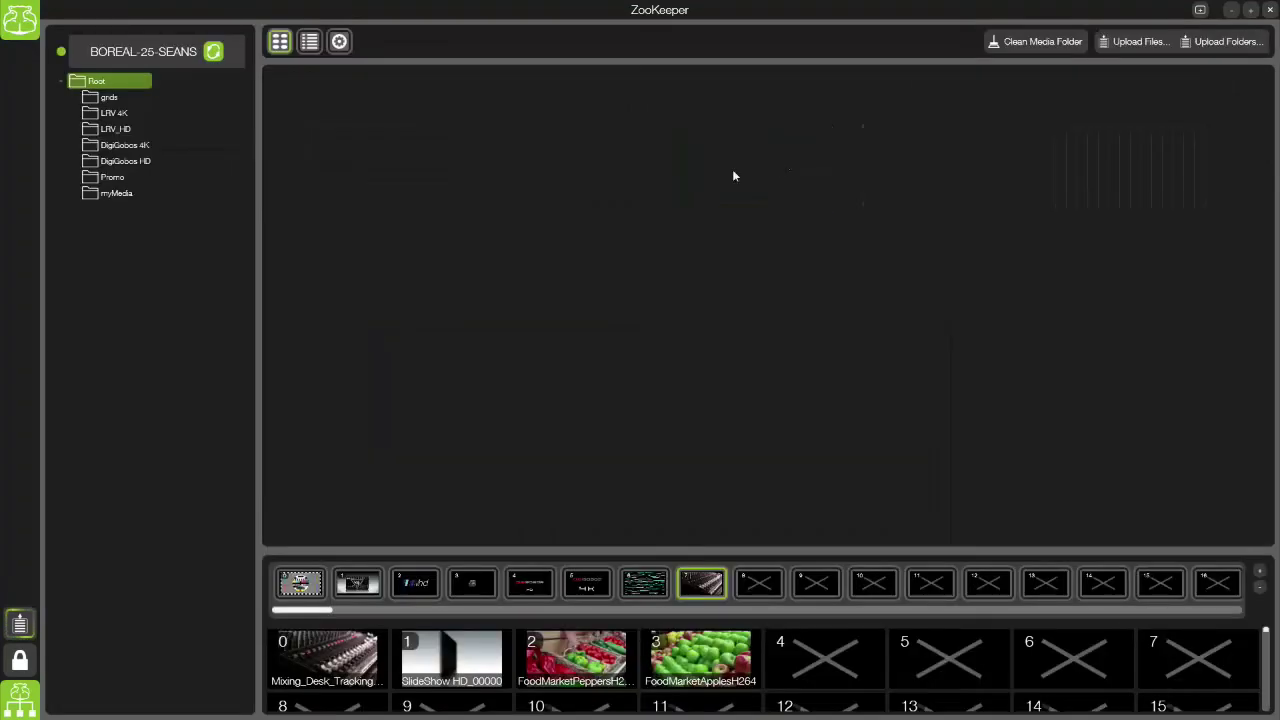
{"action": "left_click", "coordinate": [340, 43]}
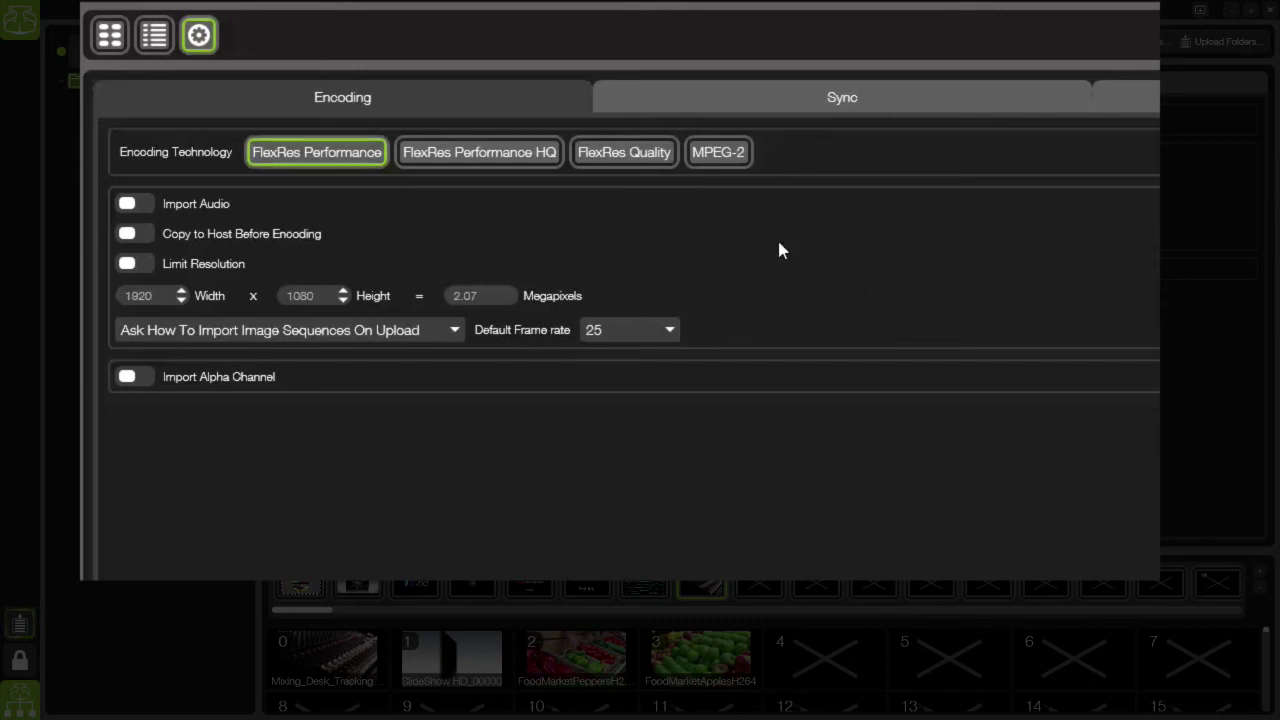
{"action": "left_click", "coordinate": [716, 157]}
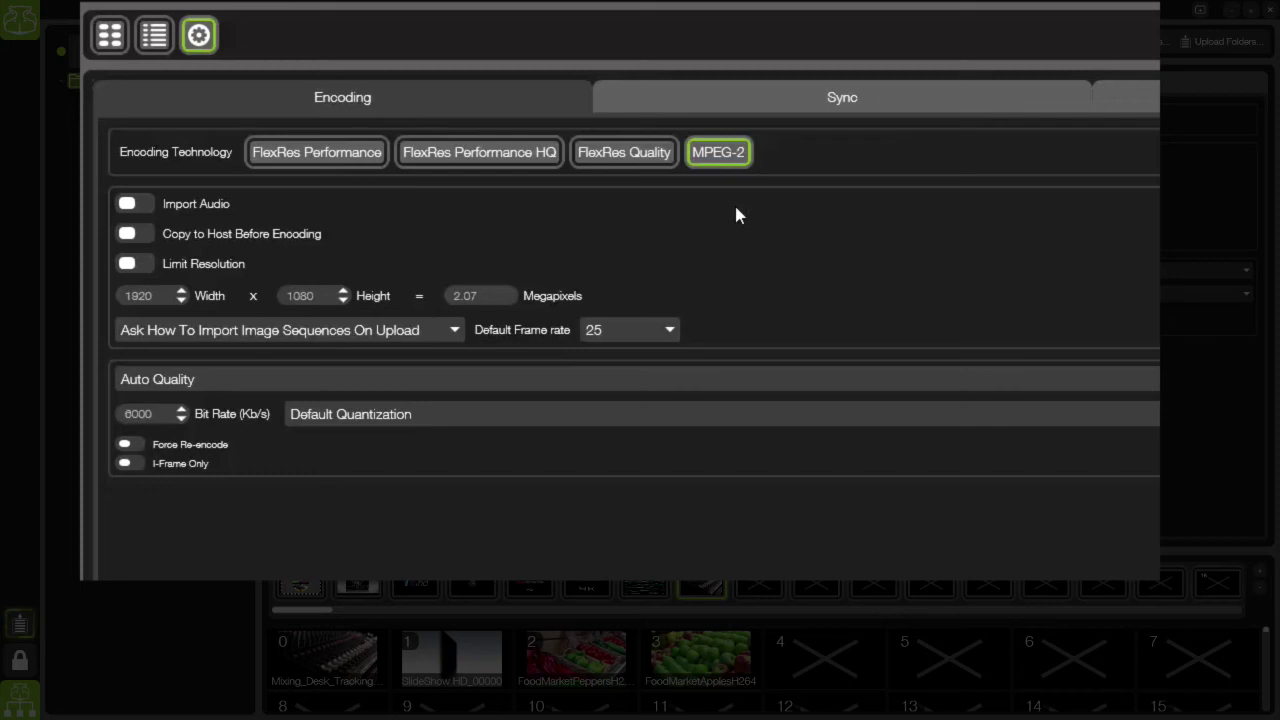
{"action": "left_click", "coordinate": [644, 160]}
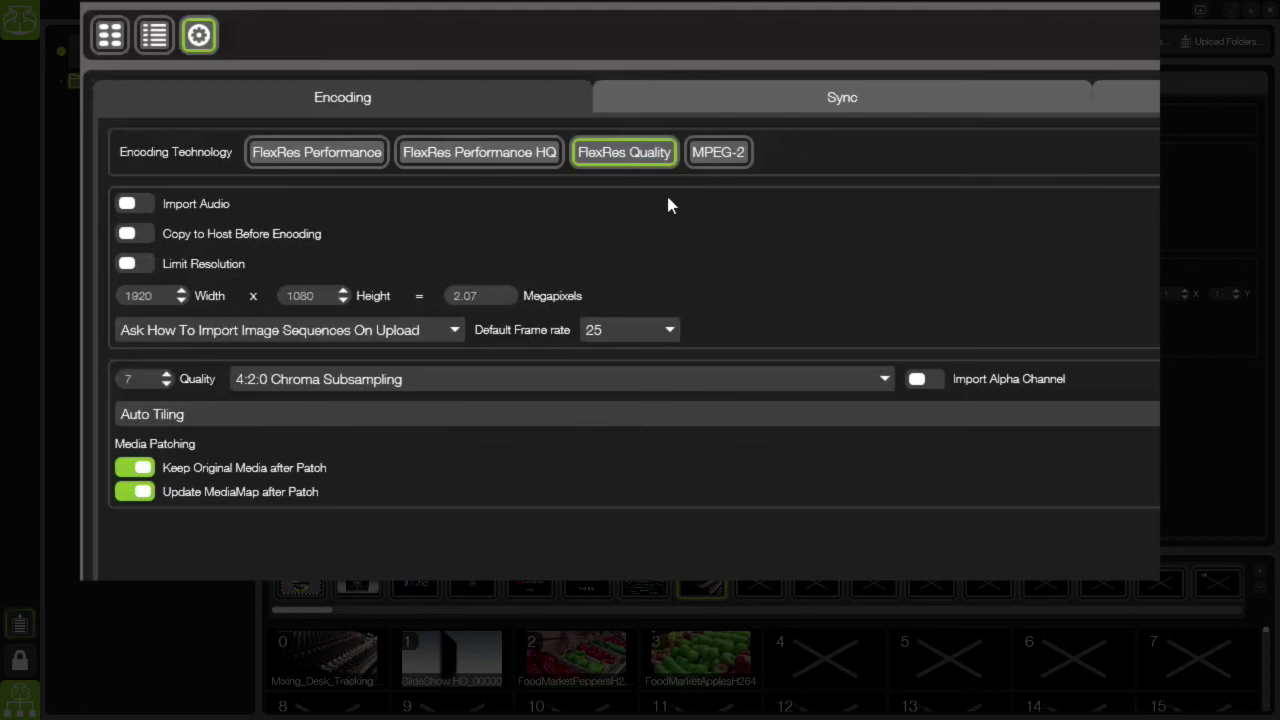
{"action": "left_click", "coordinate": [343, 155]}
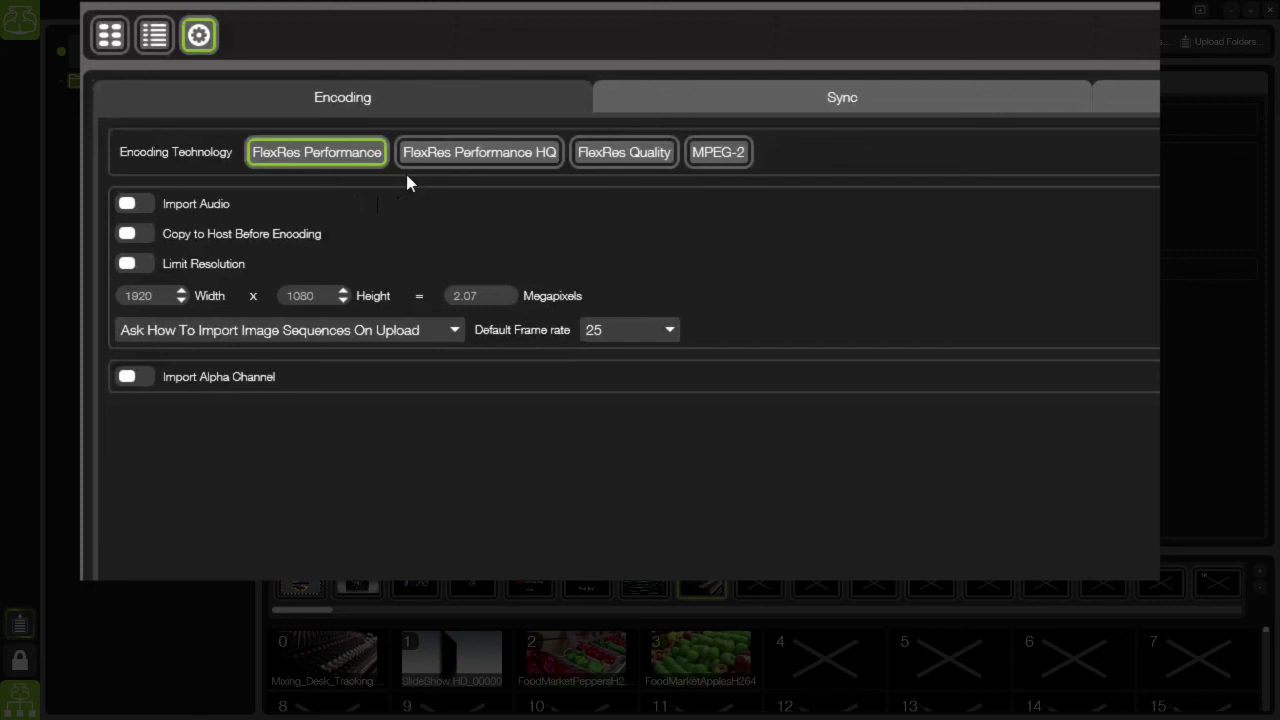
{"action": "left_click", "coordinate": [441, 157]}
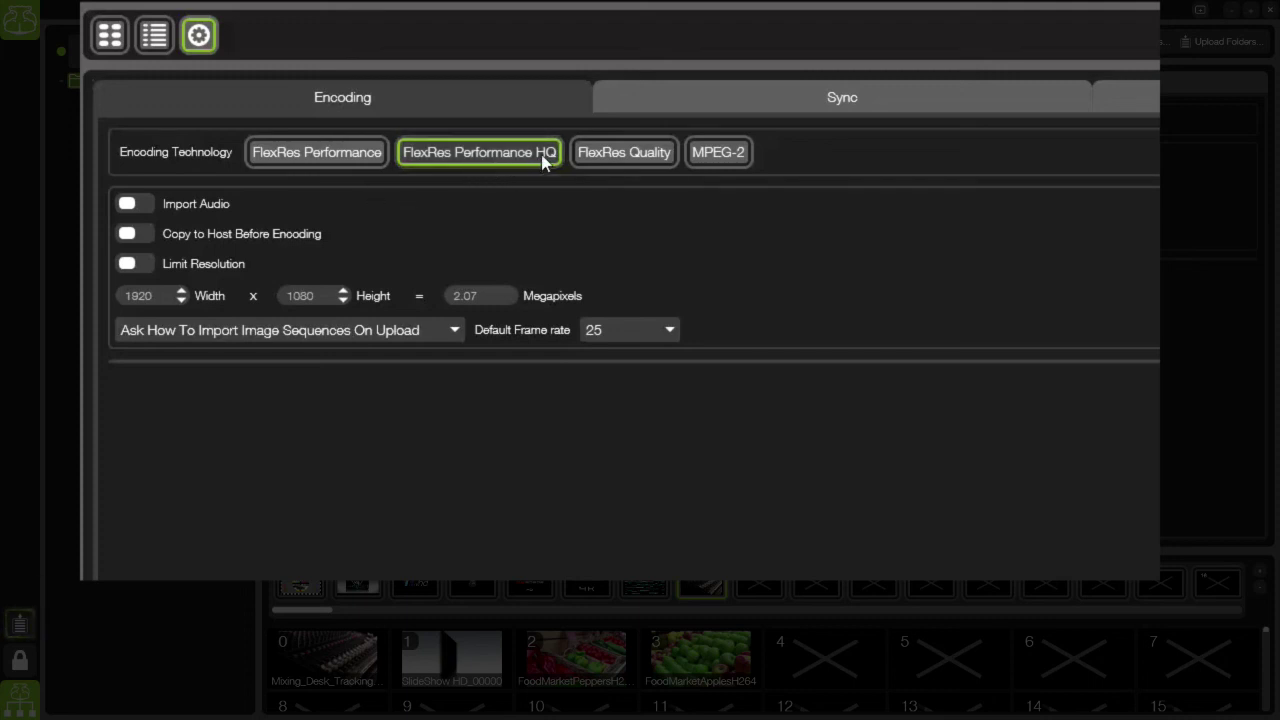
{"action": "left_click", "coordinate": [346, 155]}
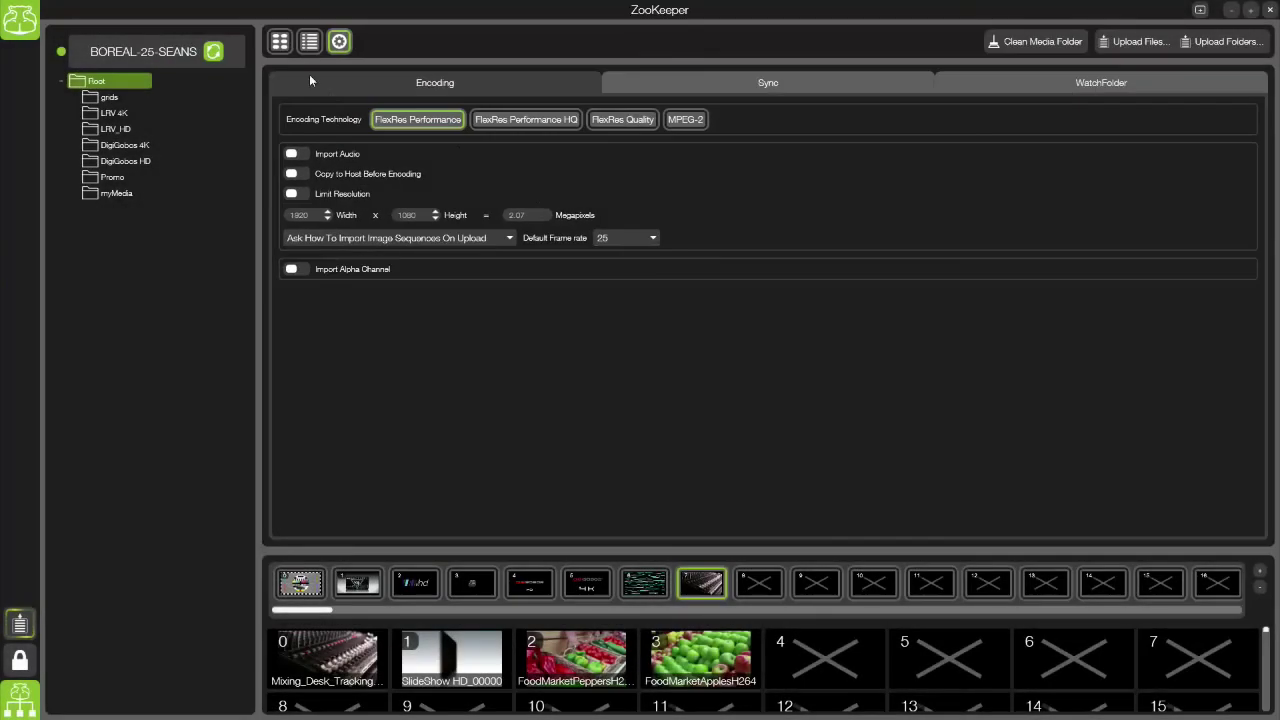
{"action": "left_click", "coordinate": [109, 35]}
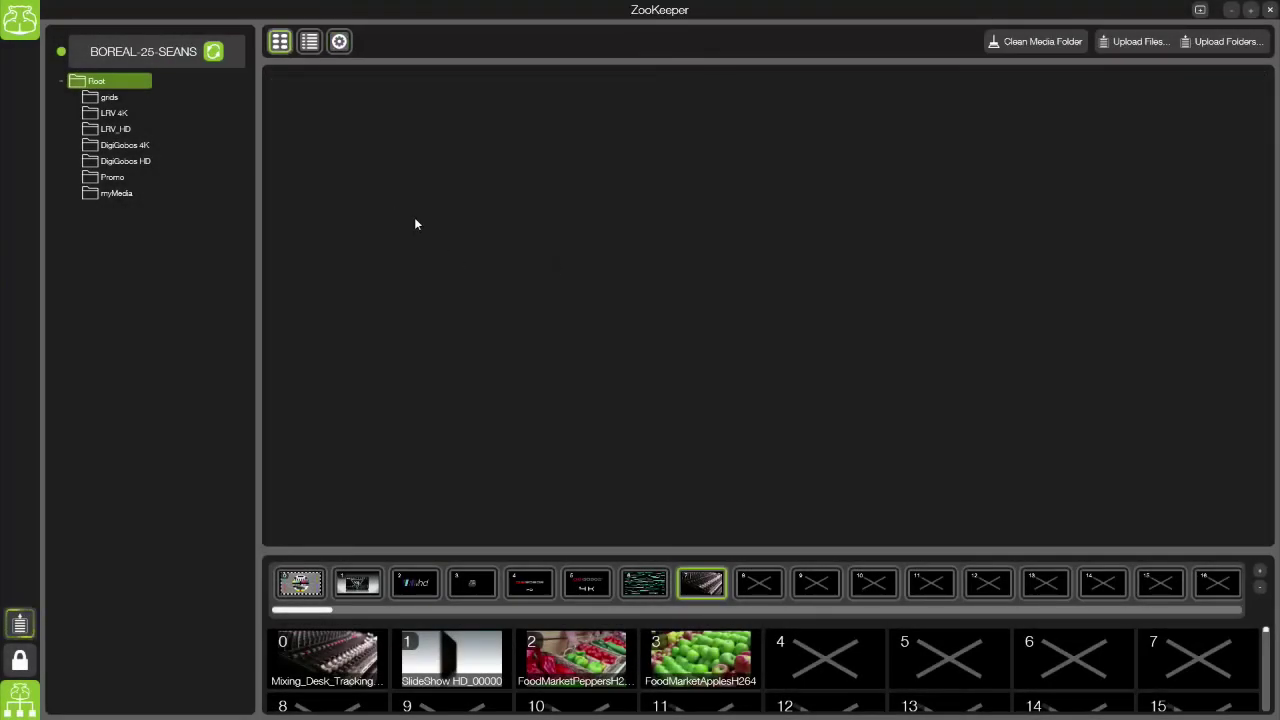
{"action": "left_click", "coordinate": [21, 22]}
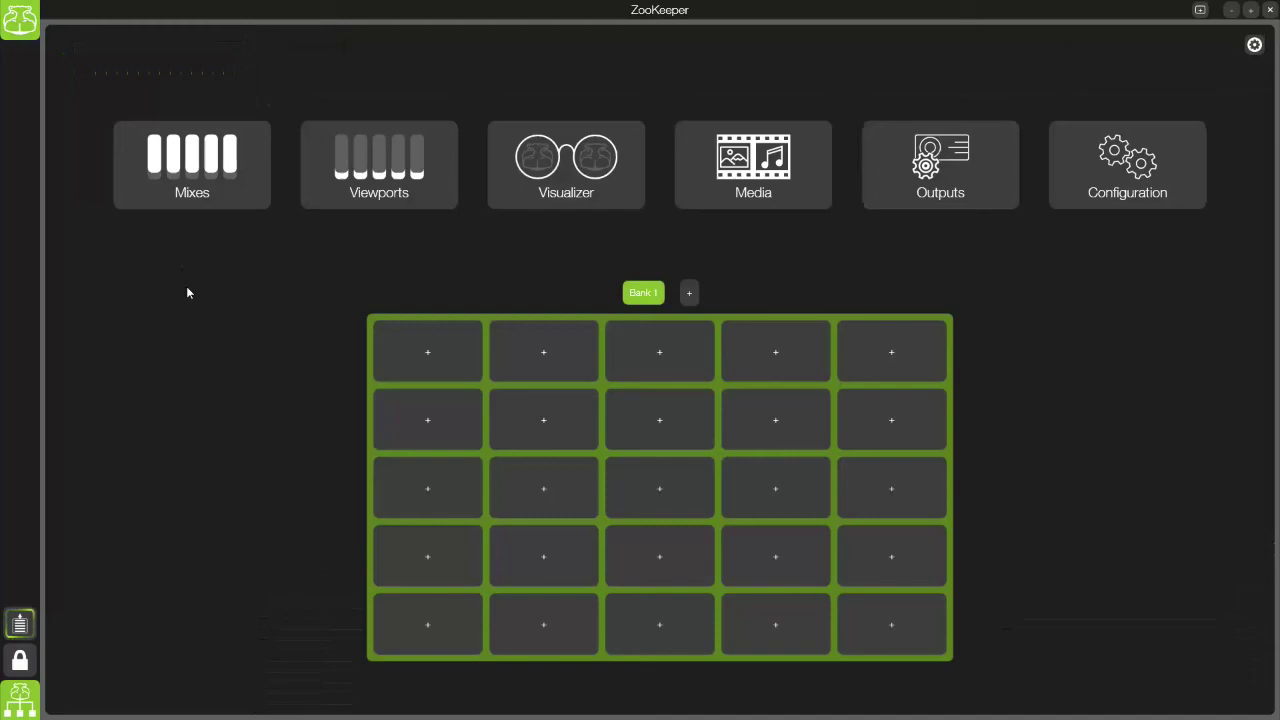